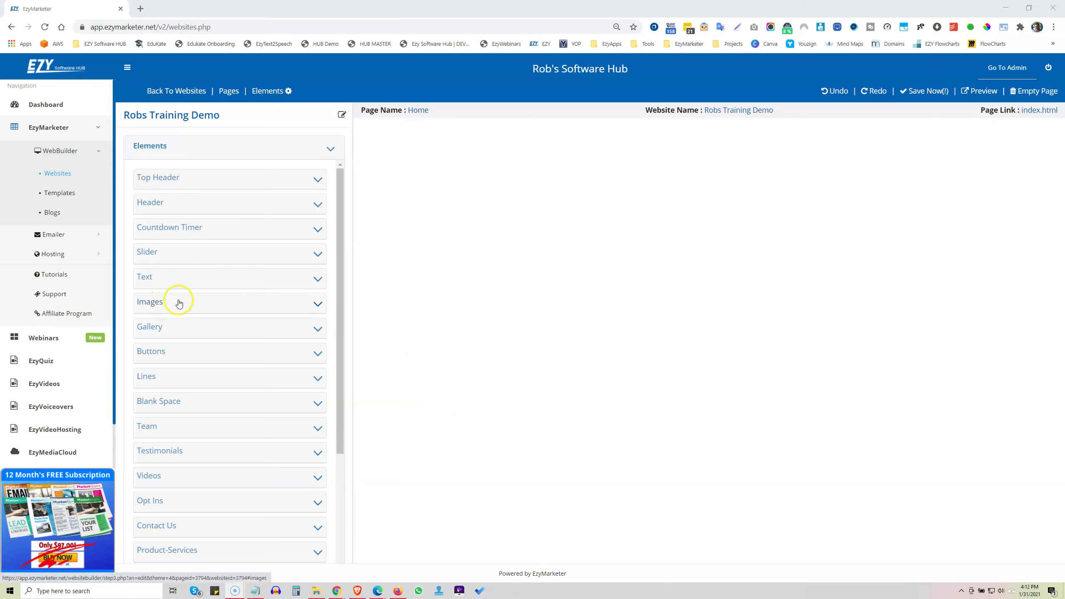
Add the smiling-businessman banner image from Elements > Images to the Home page.
click(179, 303)
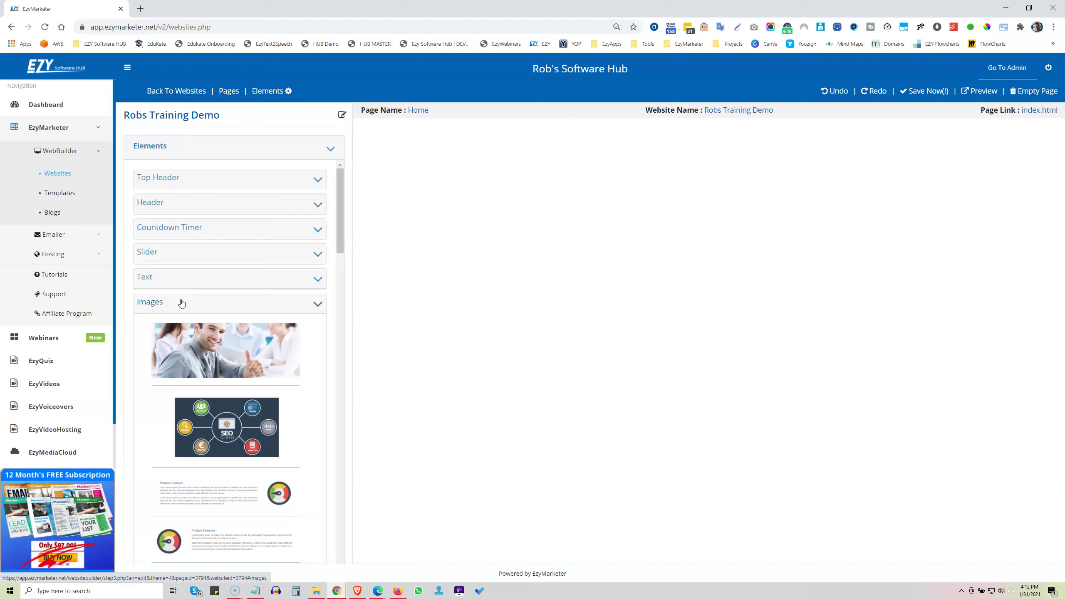
click(171, 305)
drag(226, 354, 639, 286)
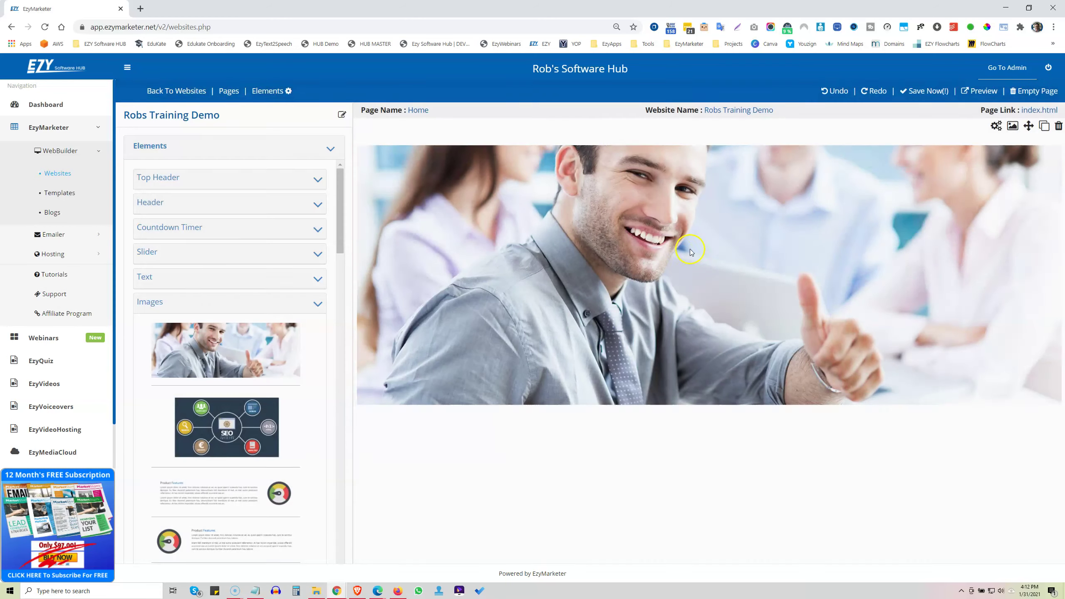
Place the SEO graphic below the banner, then open the banner image's settings.
click(576, 321)
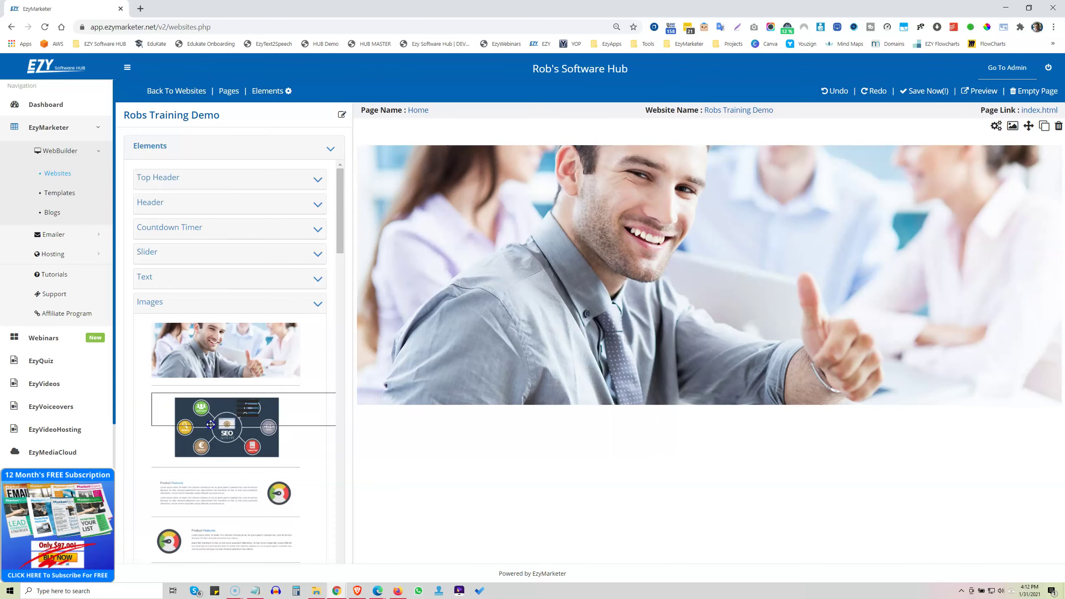
drag(241, 413, 584, 473)
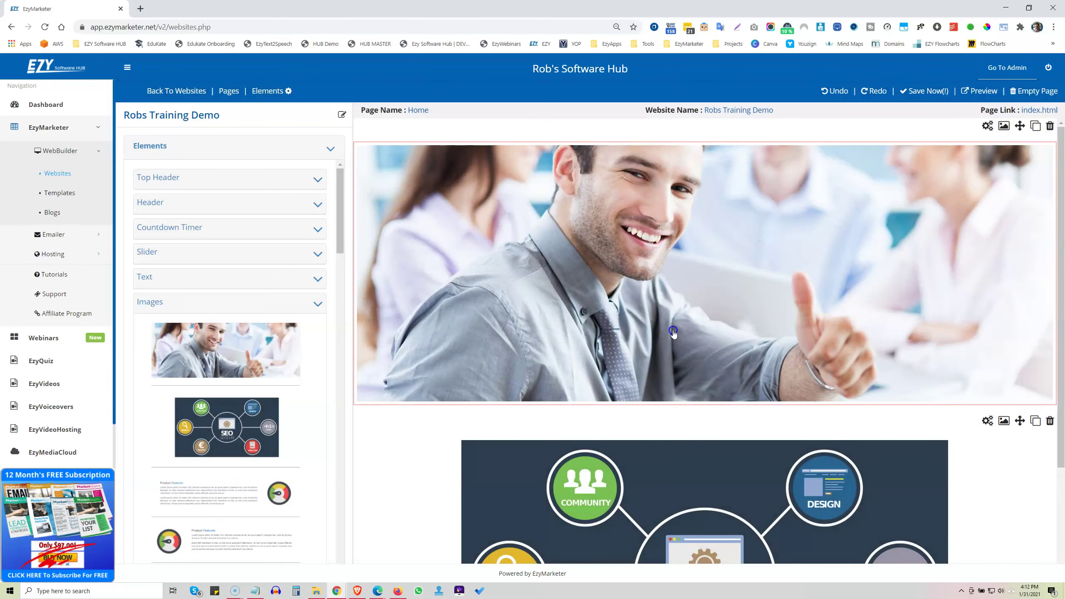
click(688, 284)
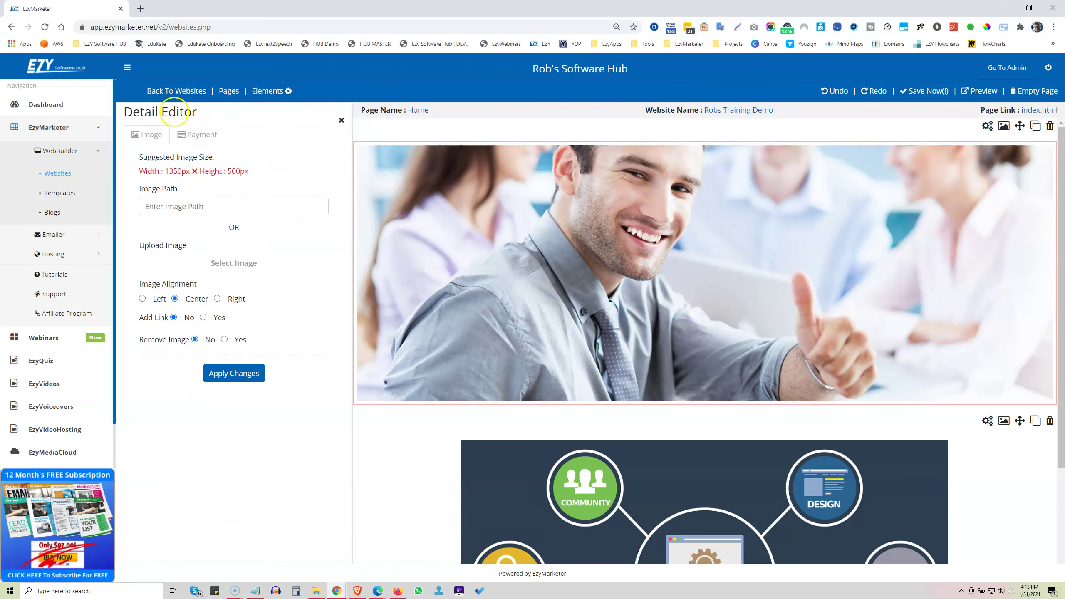
drag(166, 170, 251, 172)
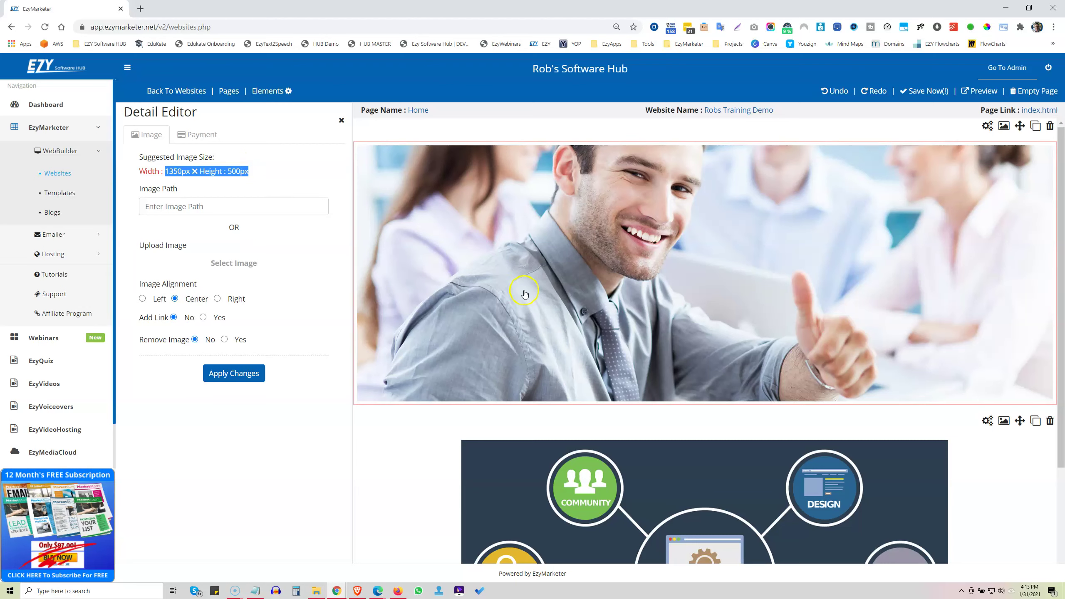
click(204, 317)
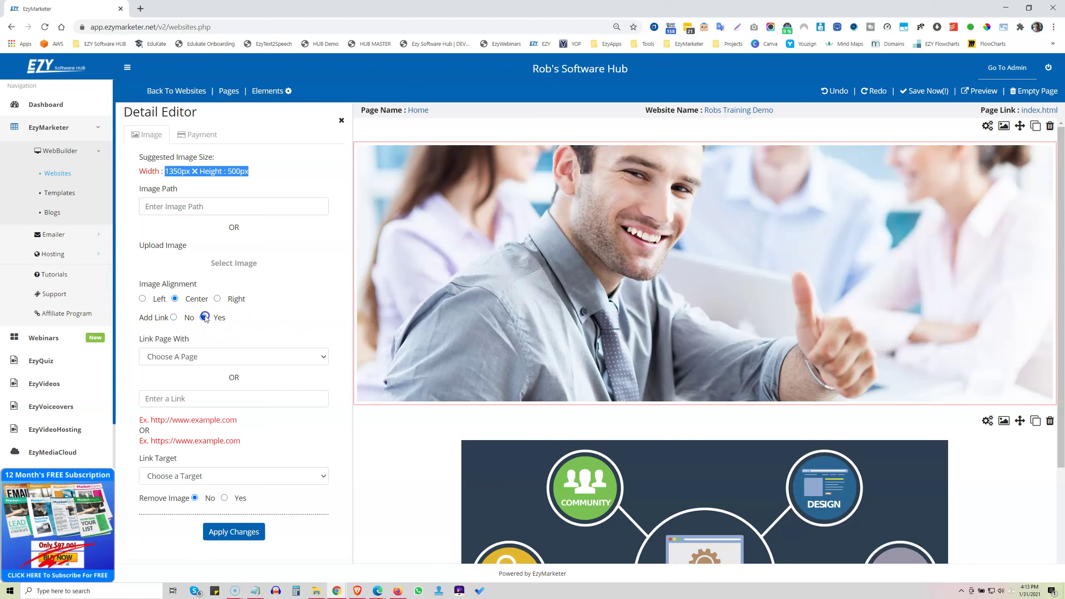
click(203, 357)
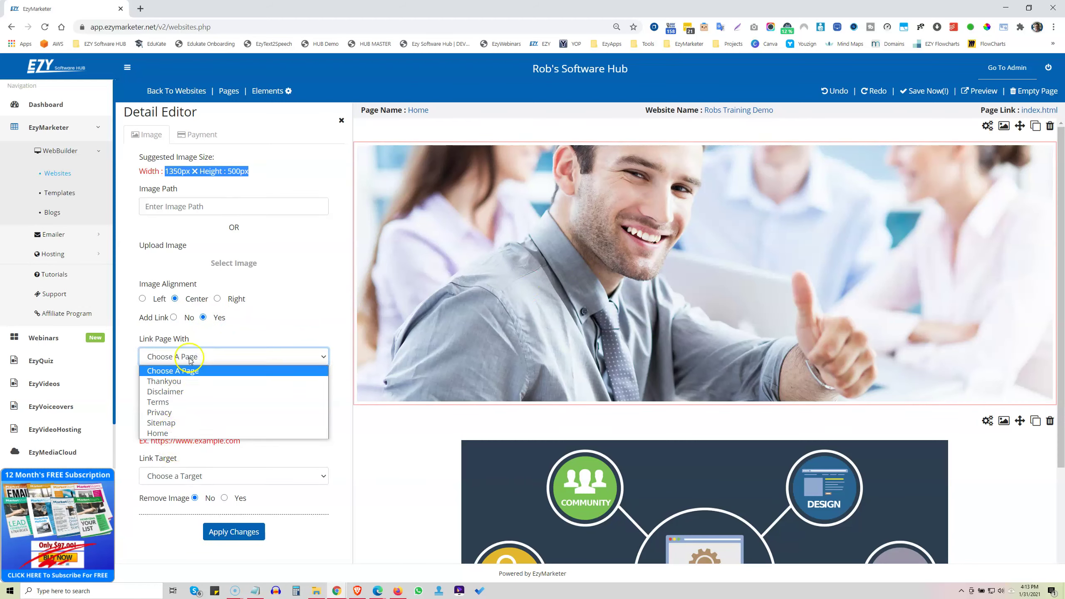
click(199, 349)
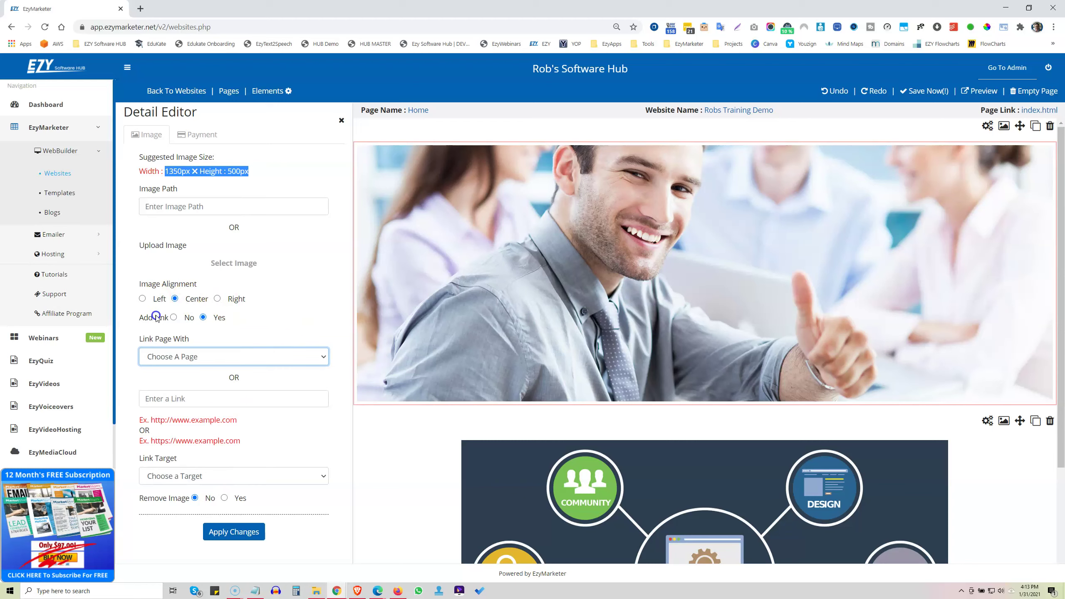
click(173, 317)
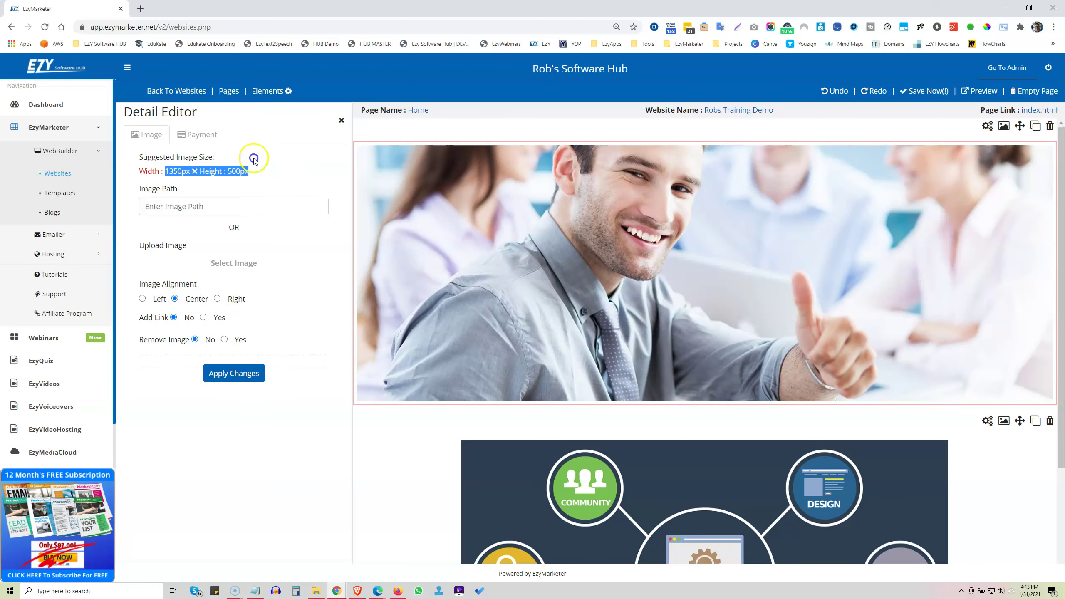
Review the image's Payment options, then close the image settings and return to the site panel.
click(198, 135)
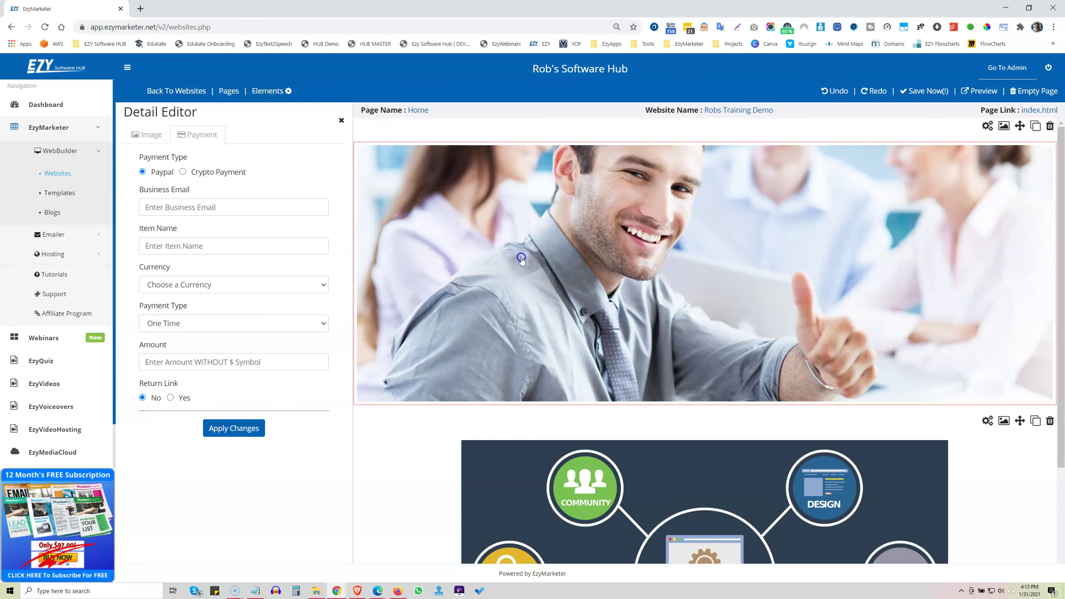
scroll(521, 259, down, 3)
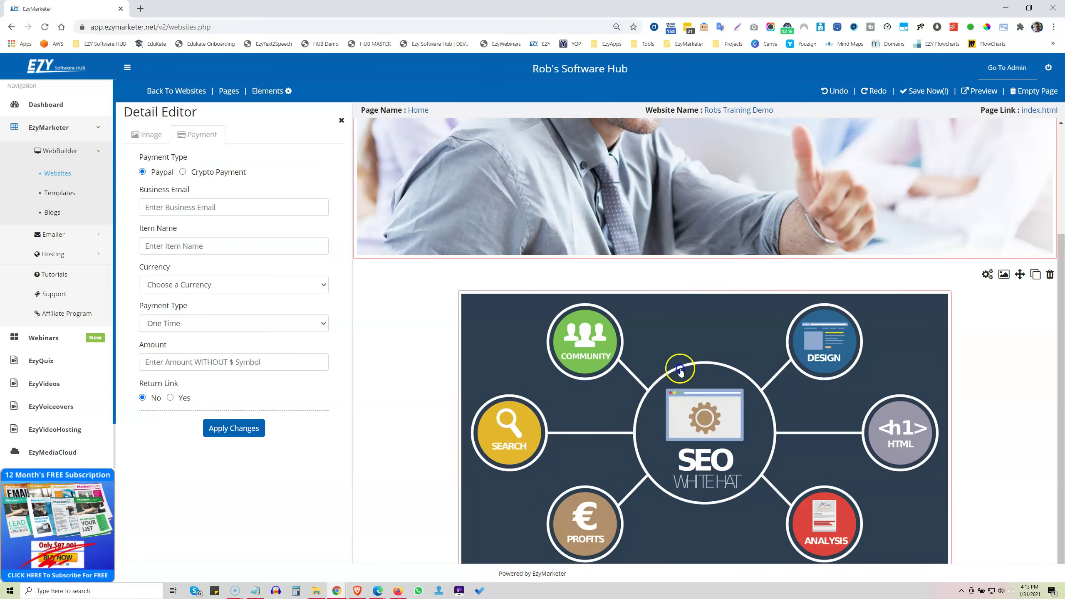
scroll(621, 220, up, 3)
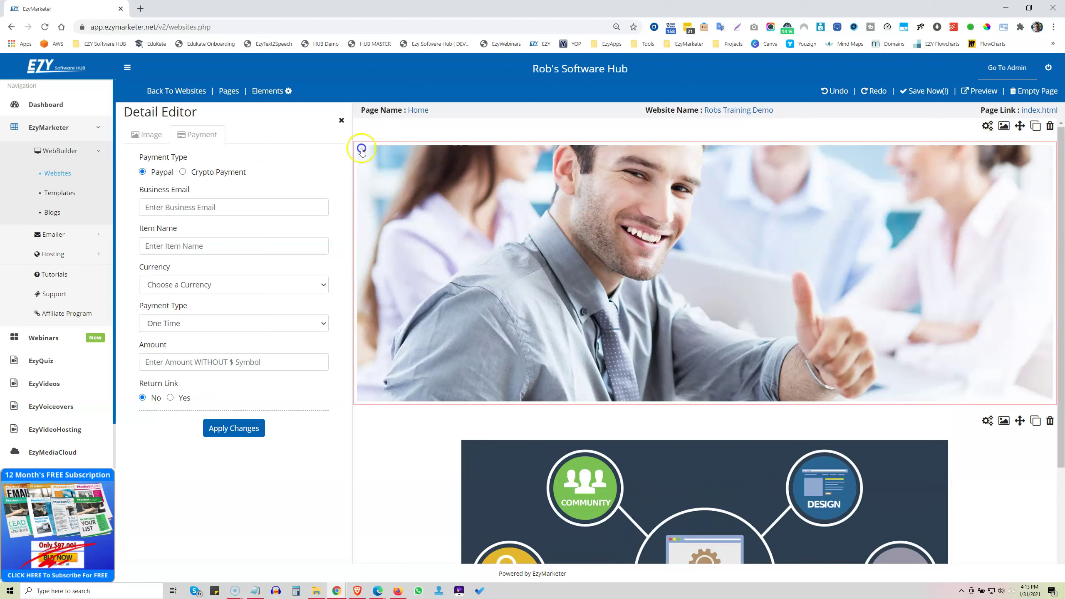
click(265, 92)
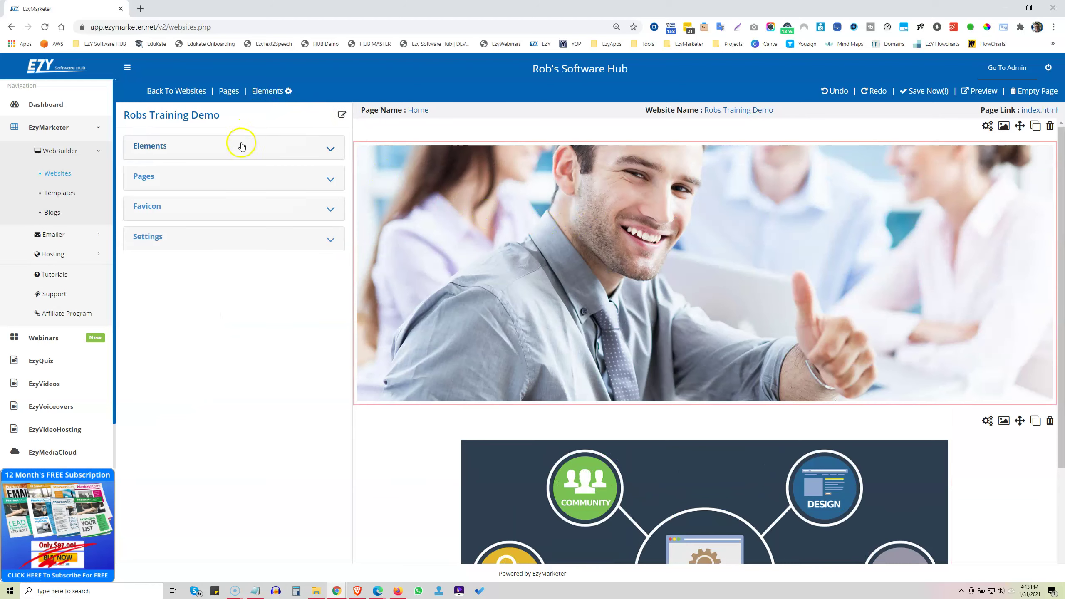
Add two Product Features text-and-gauge sections above the SEO graphic, one gauge right, one left.
click(239, 145)
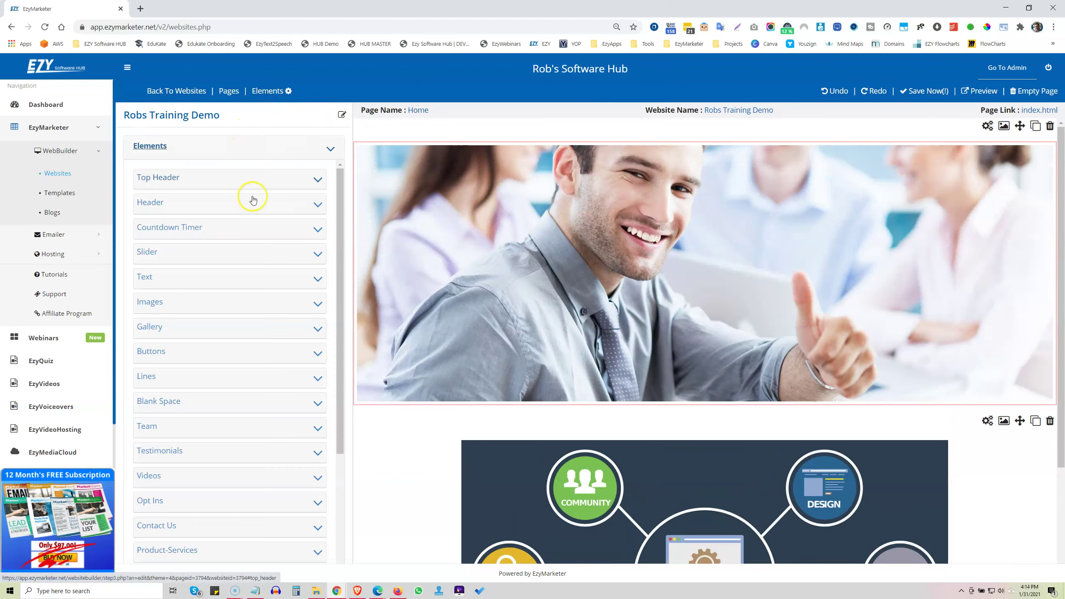
click(221, 303)
scroll(226, 361, down, 2)
scroll(227, 362, down, 2)
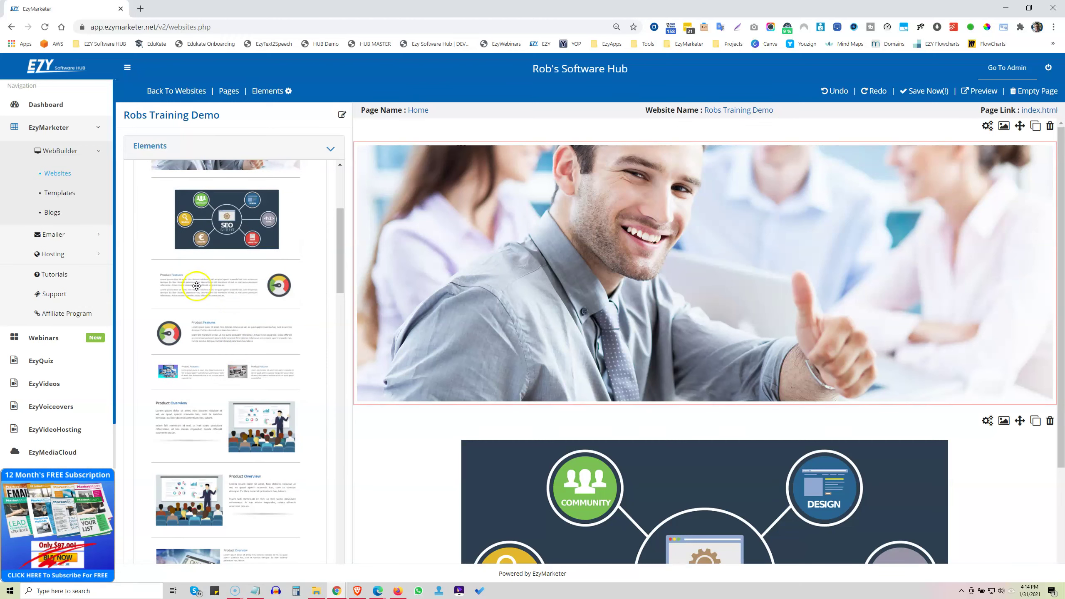
drag(197, 285, 614, 485)
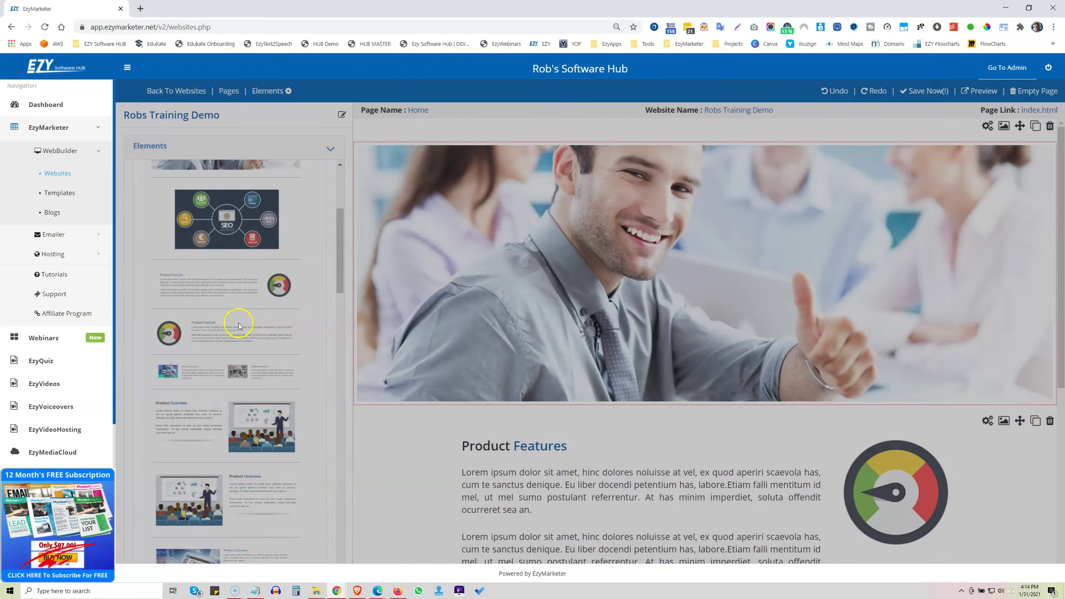
drag(239, 327, 644, 474)
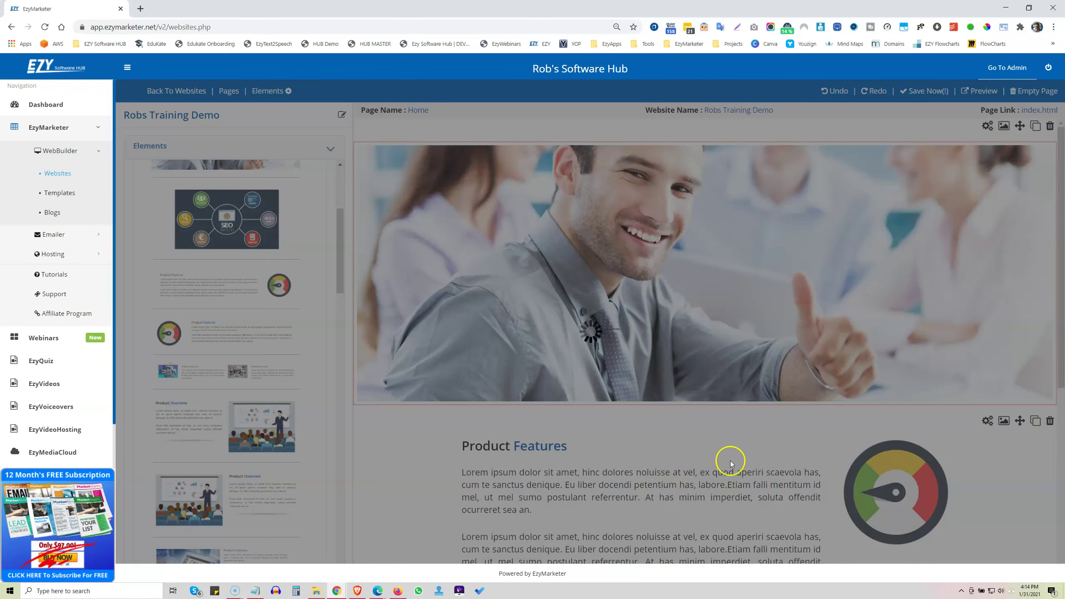
scroll(570, 461, down, 7)
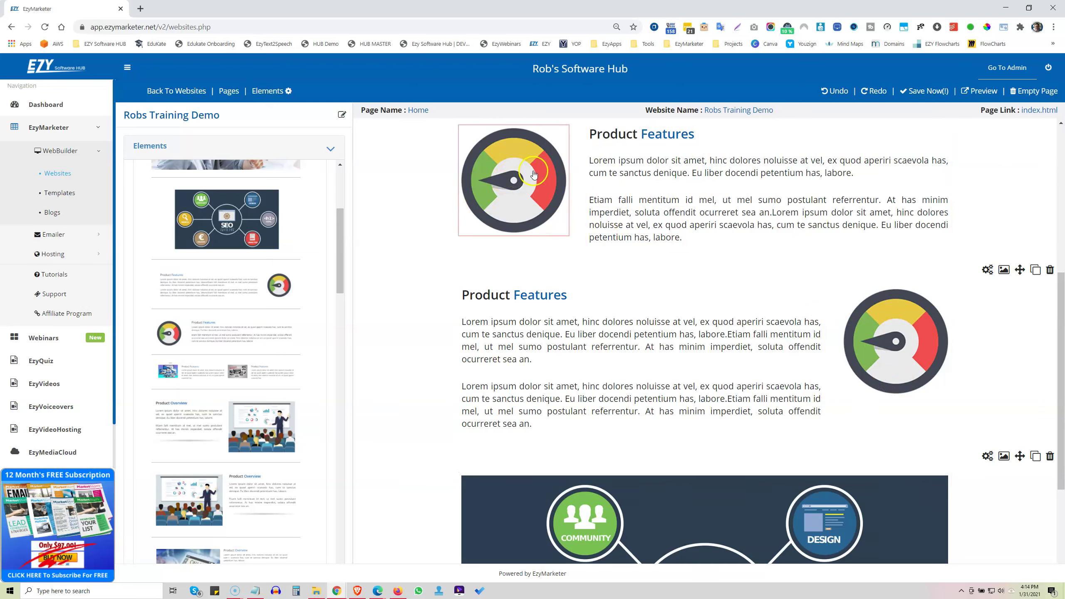
click(518, 175)
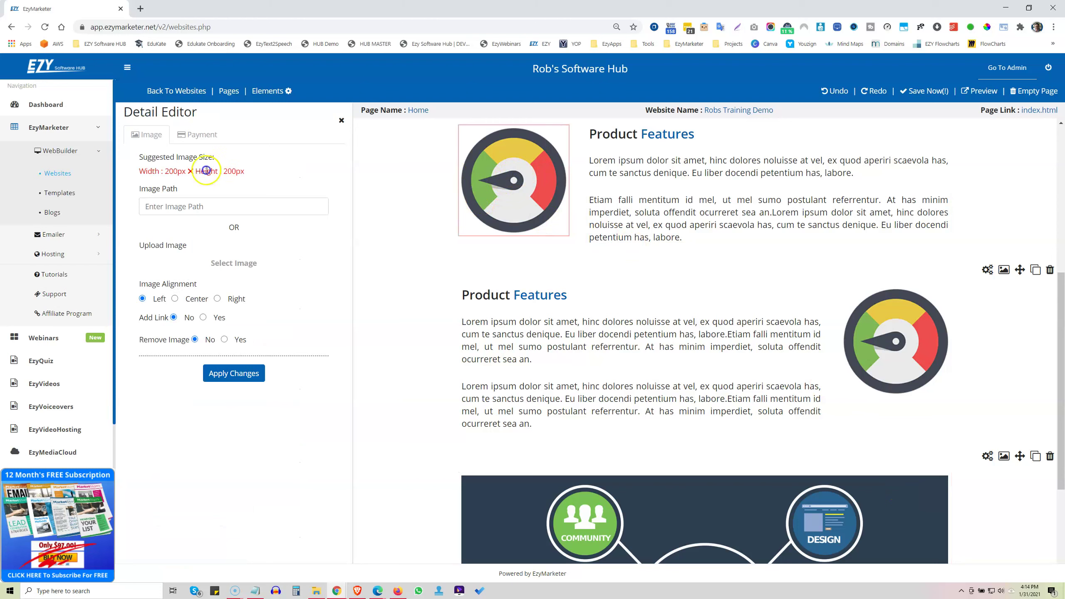
click(259, 95)
click(221, 153)
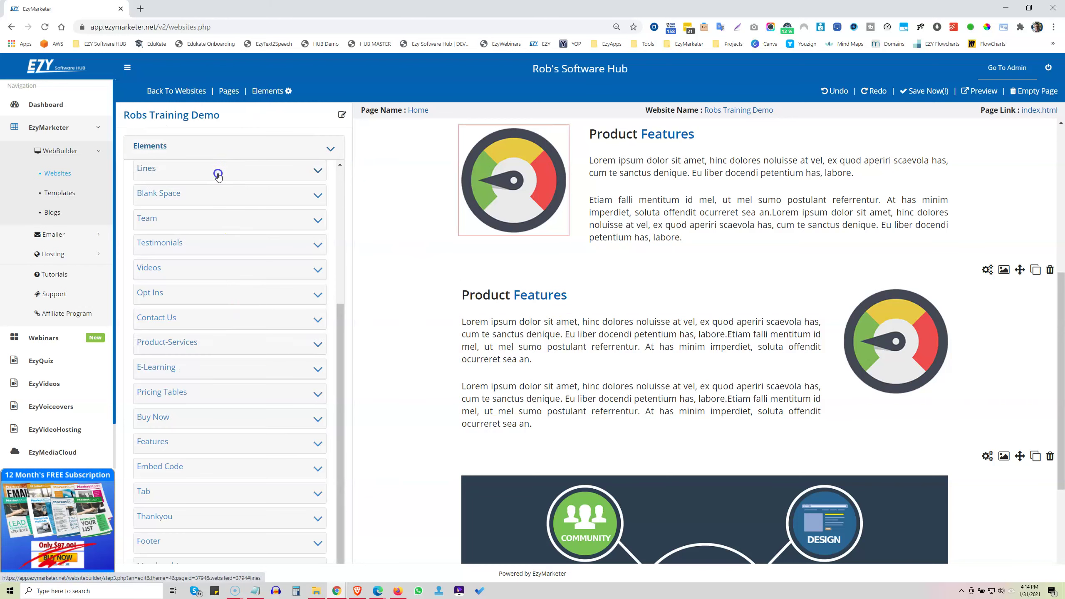
scroll(219, 247, up, 3)
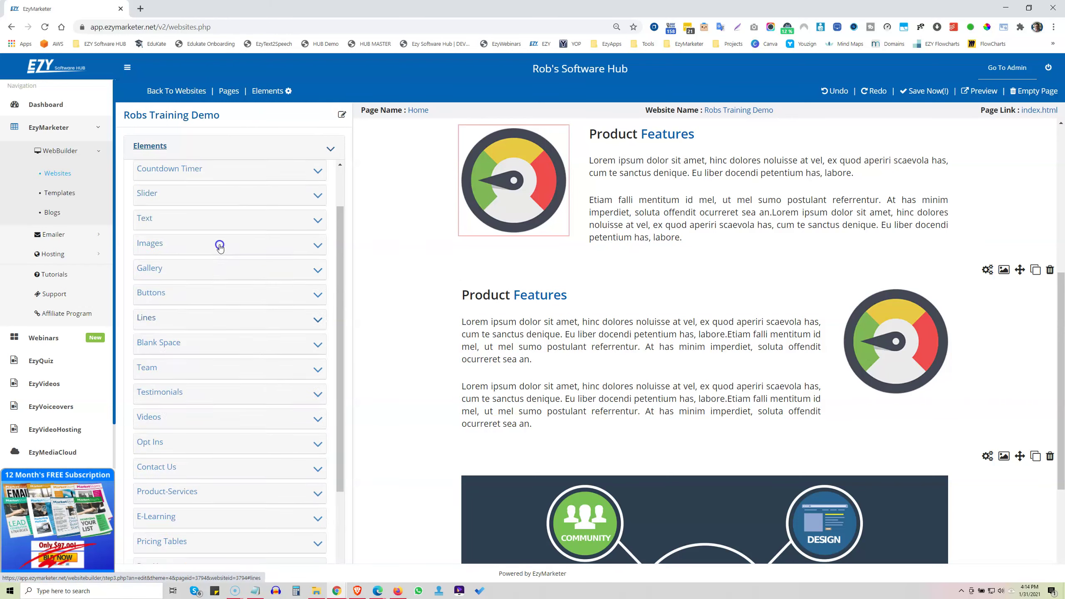
scroll(220, 248, up, 2)
click(217, 298)
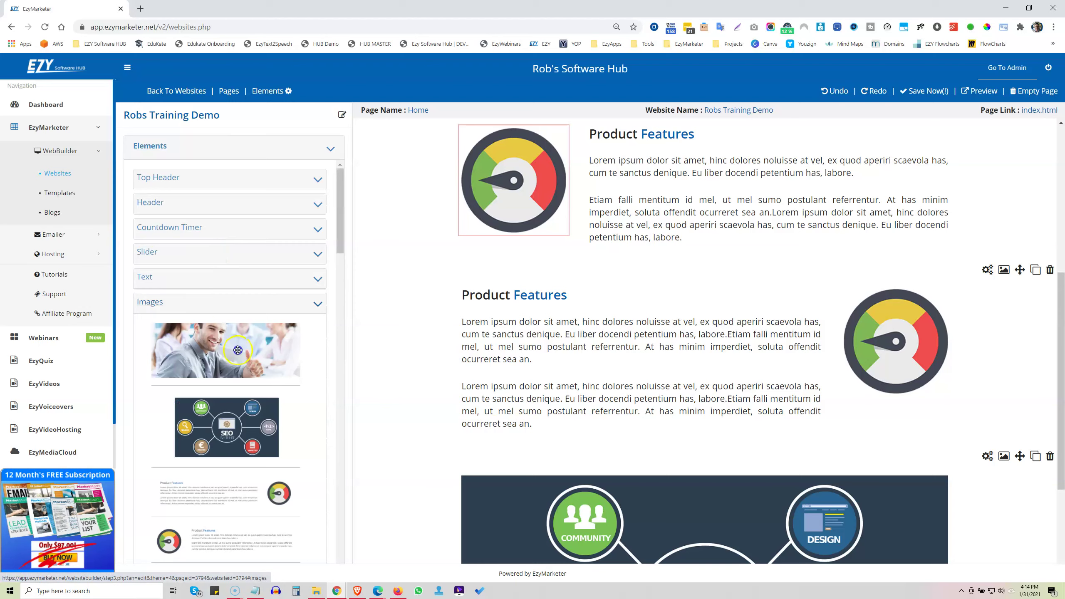
scroll(237, 350, down, 5)
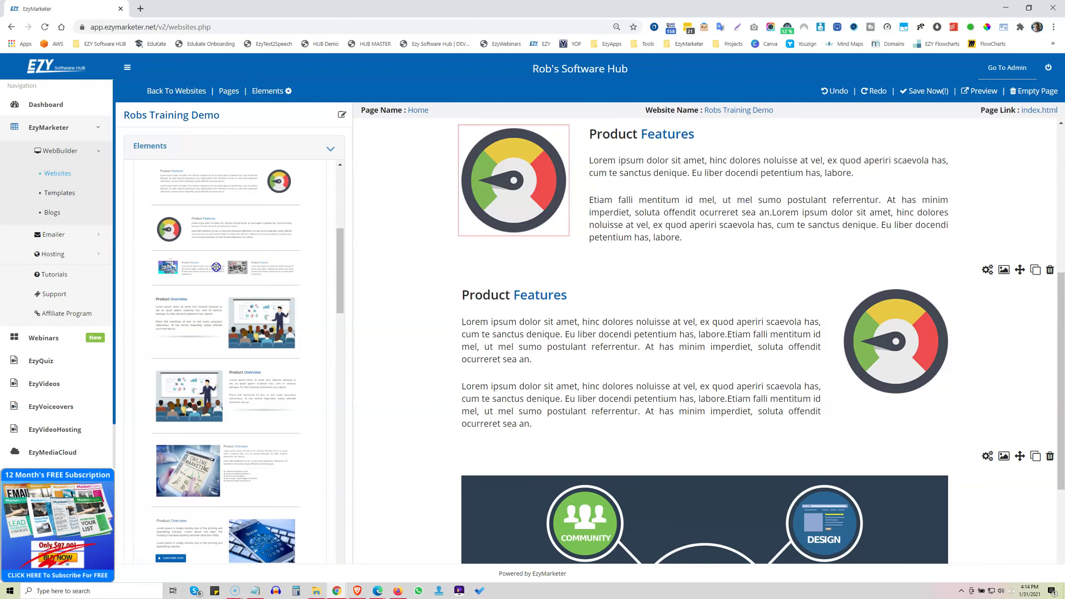
Add two Product Overview sections with the presenter illustration and open the divider line's settings.
drag(194, 320, 613, 381)
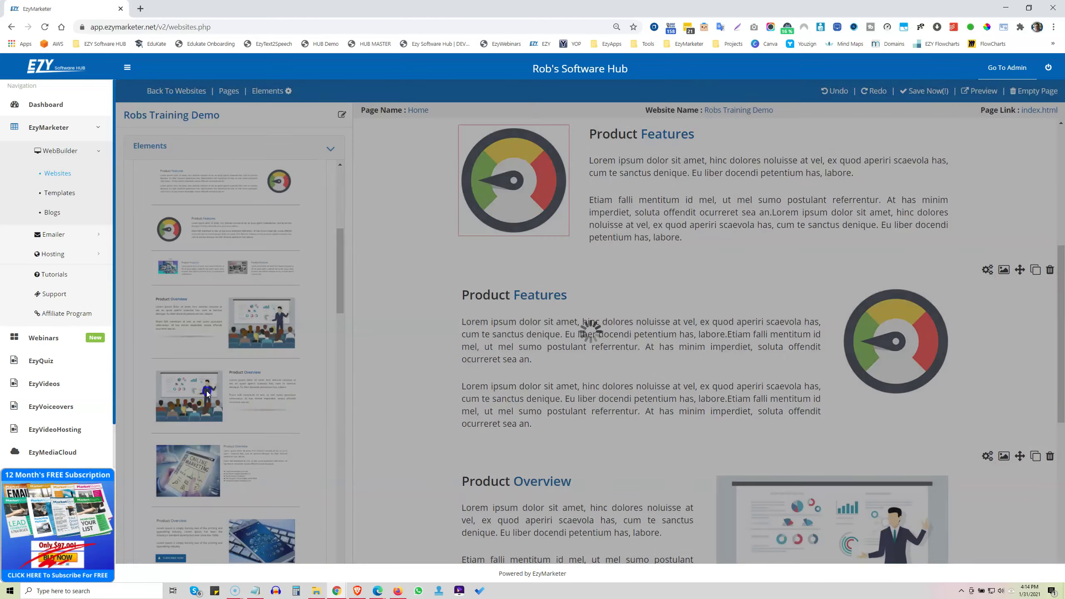
drag(207, 393, 691, 398)
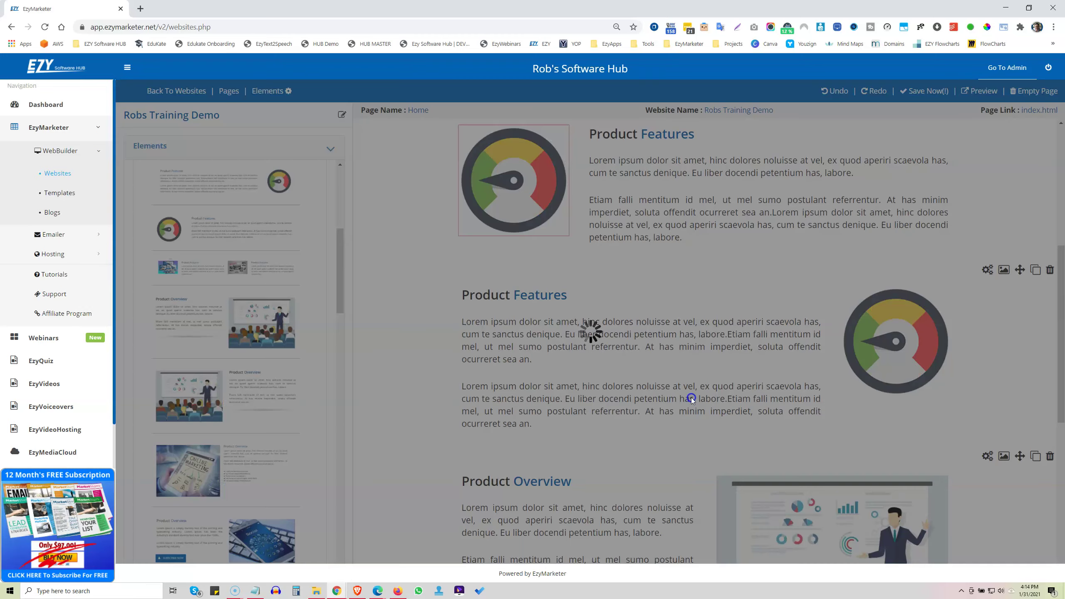
scroll(545, 407, down, 6)
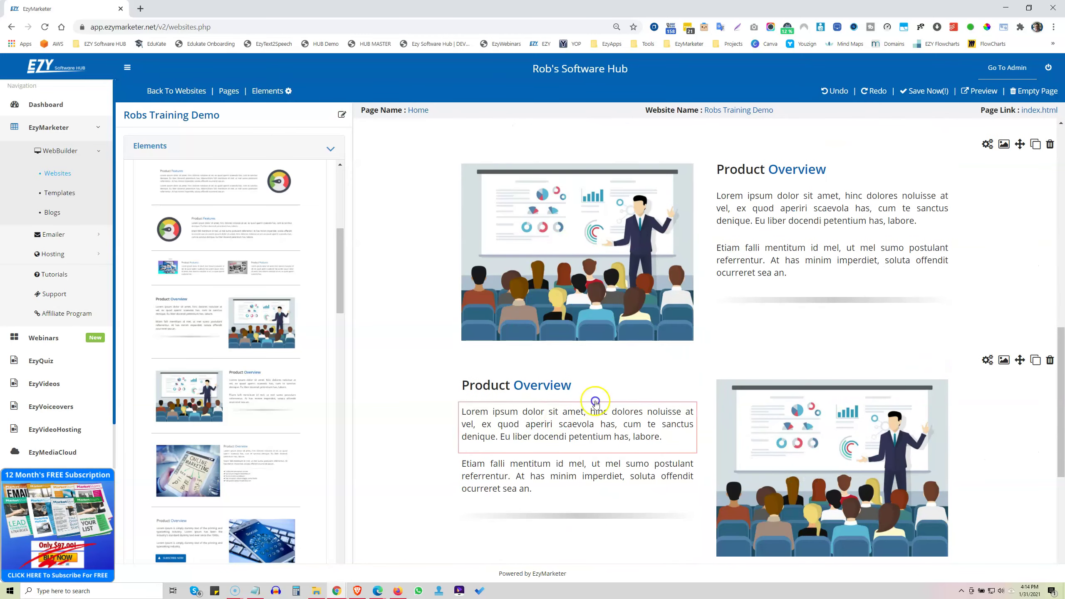
click(801, 301)
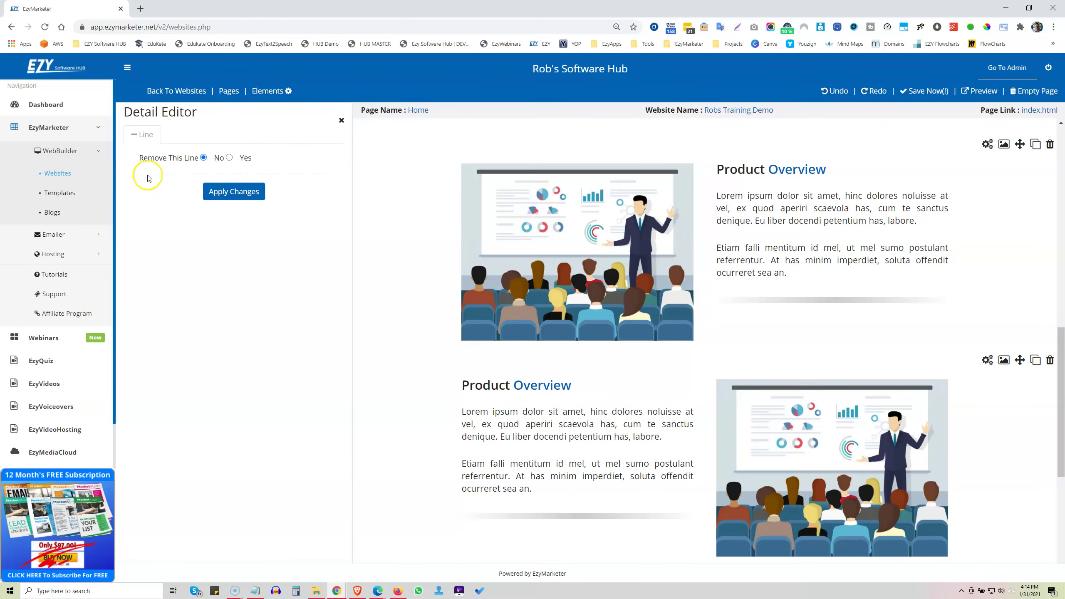
click(775, 210)
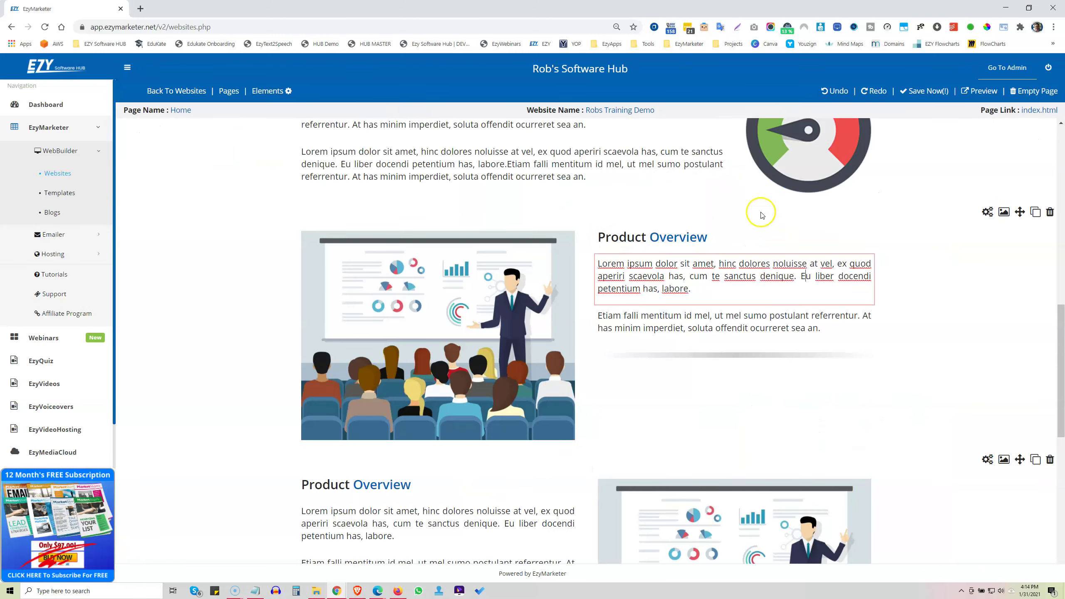
drag(720, 276, 657, 276)
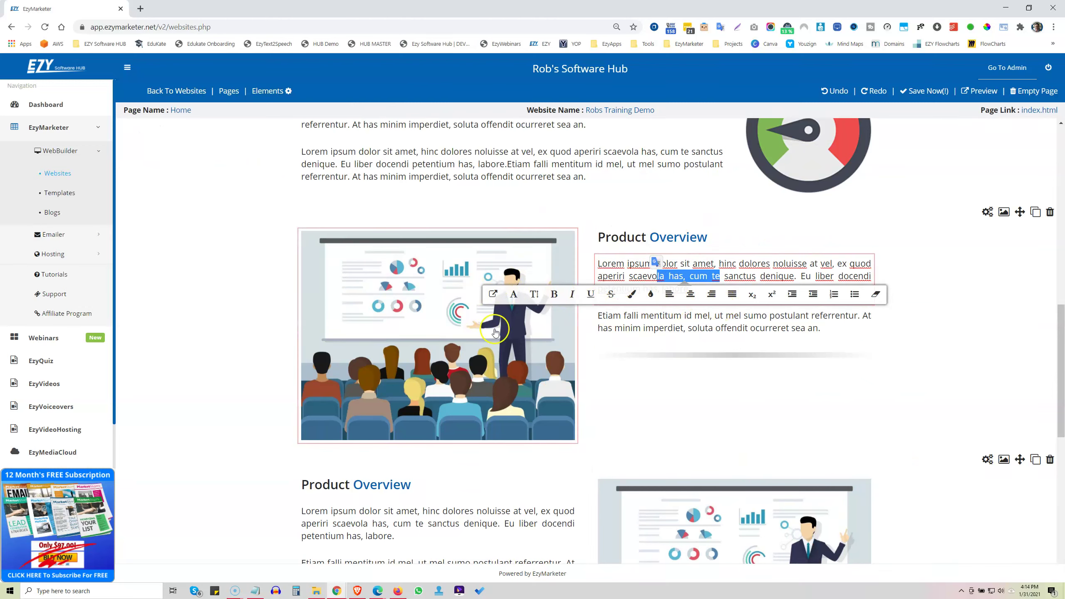
click(673, 321)
drag(693, 276, 633, 277)
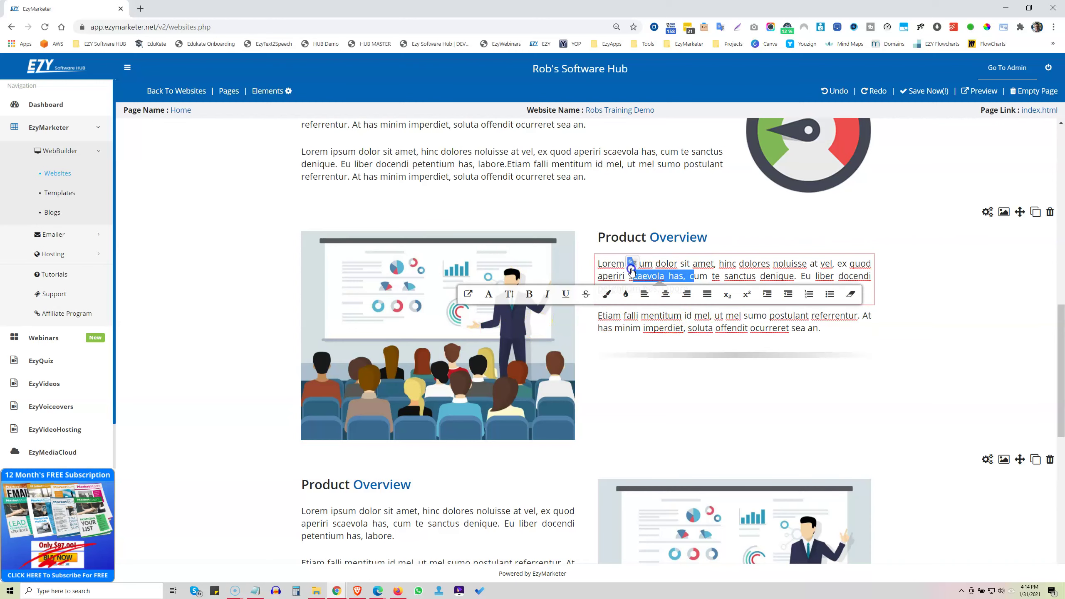
click(468, 295)
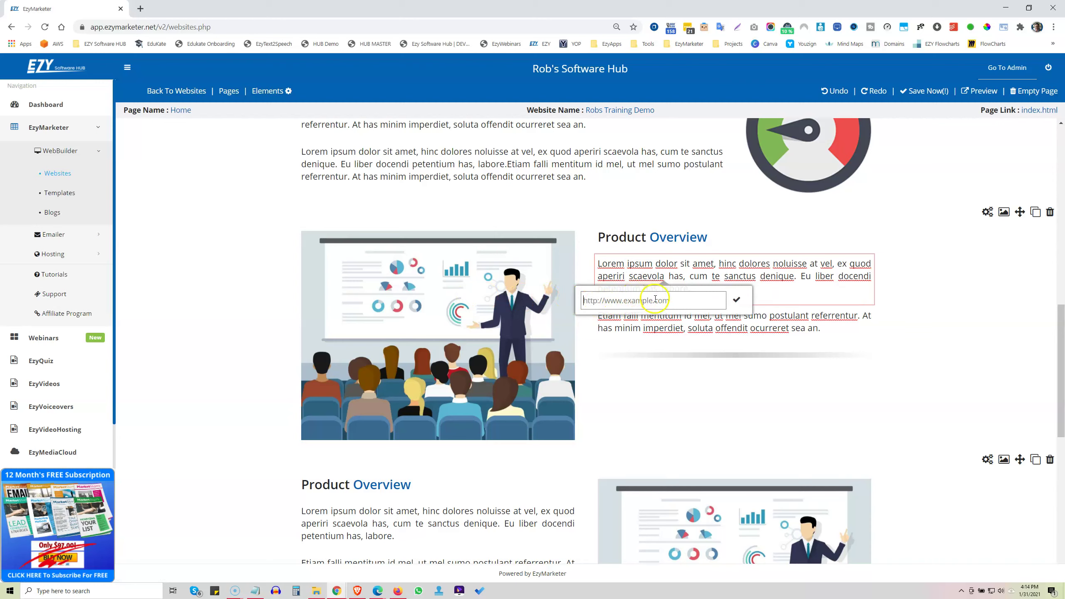
click(793, 278)
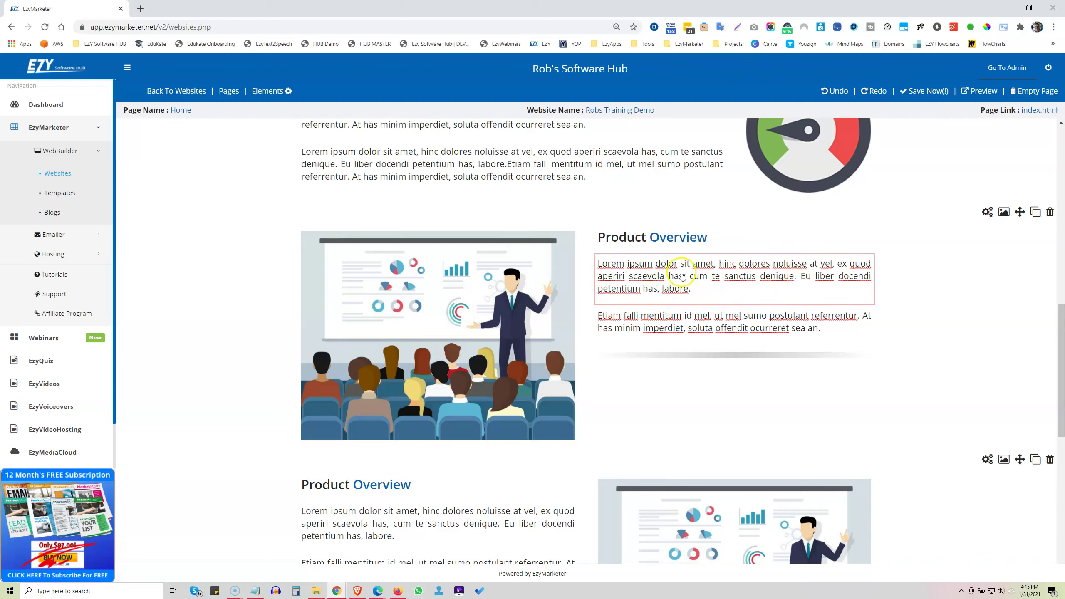
click(438, 302)
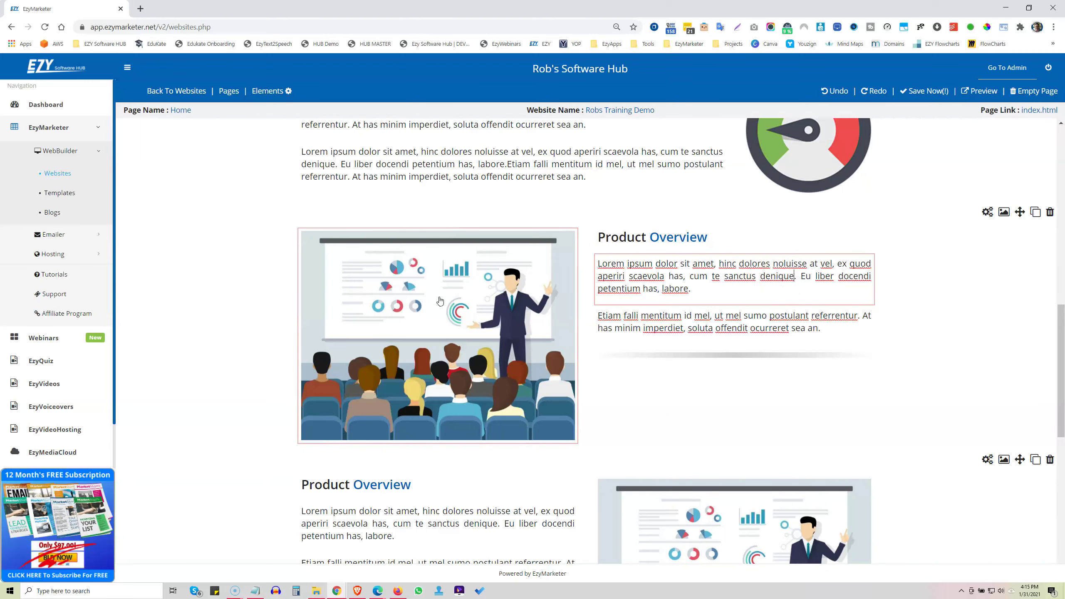
Open the first Product Overview presenter image's settings, showing left alignment and no link.
click(438, 299)
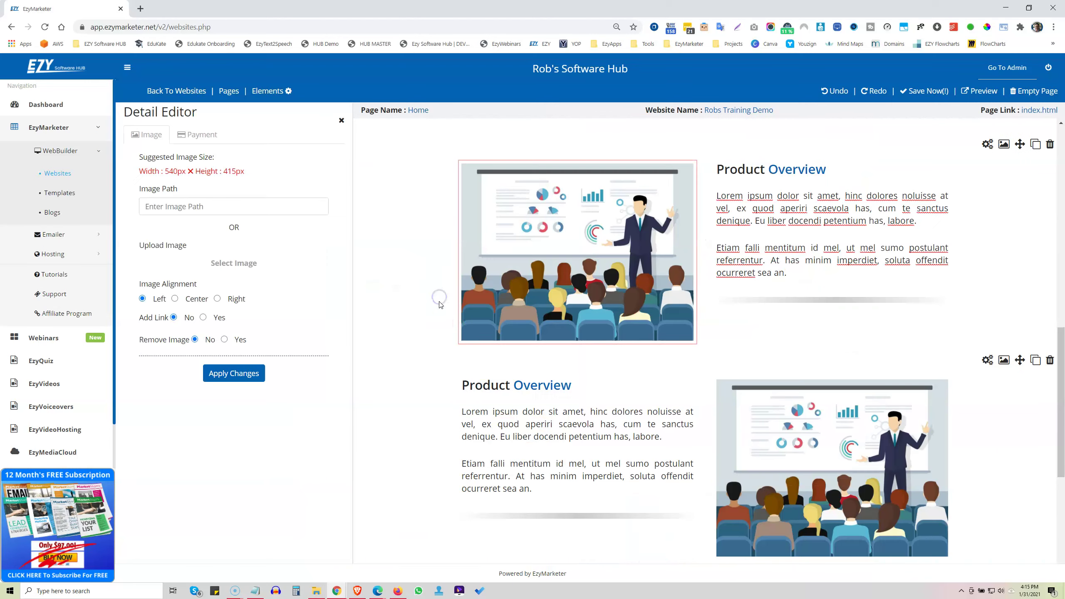
click(602, 280)
click(605, 250)
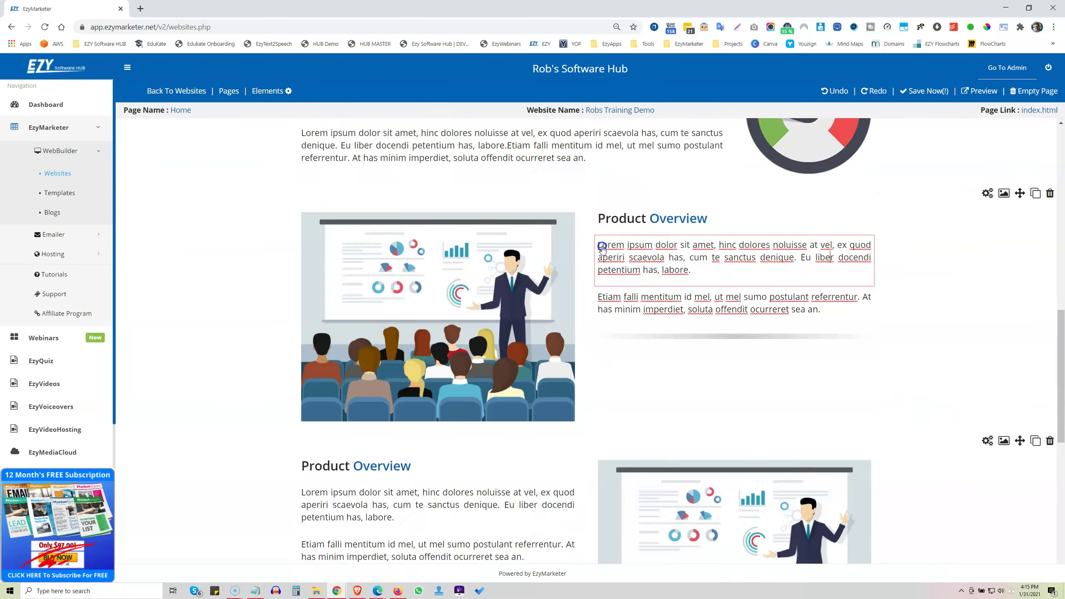
scroll(603, 247, down, 3)
scroll(602, 248, up, 4)
scroll(602, 248, down, 4)
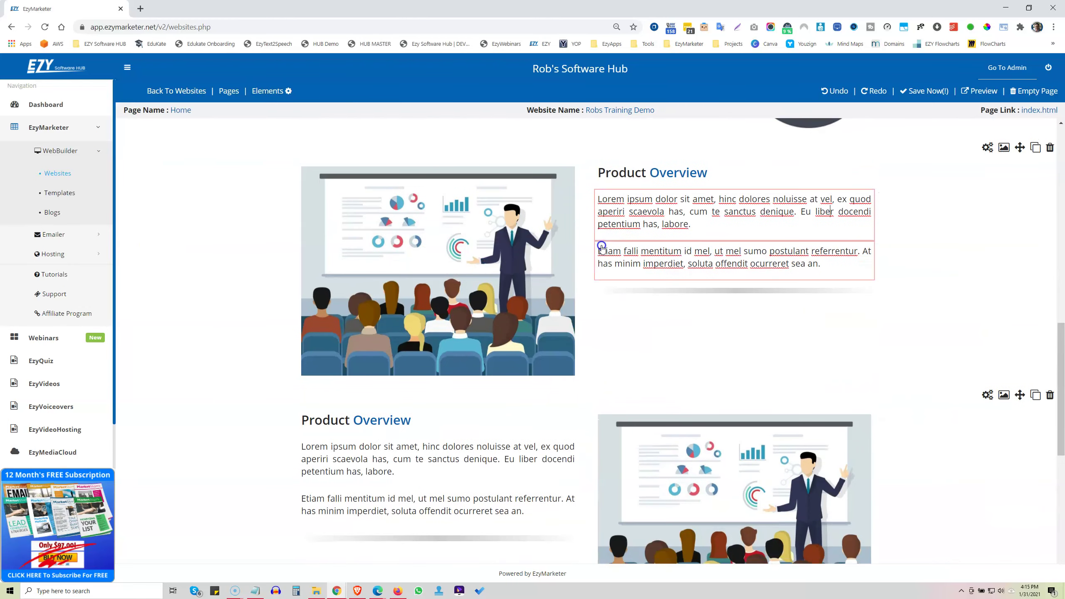
click(489, 297)
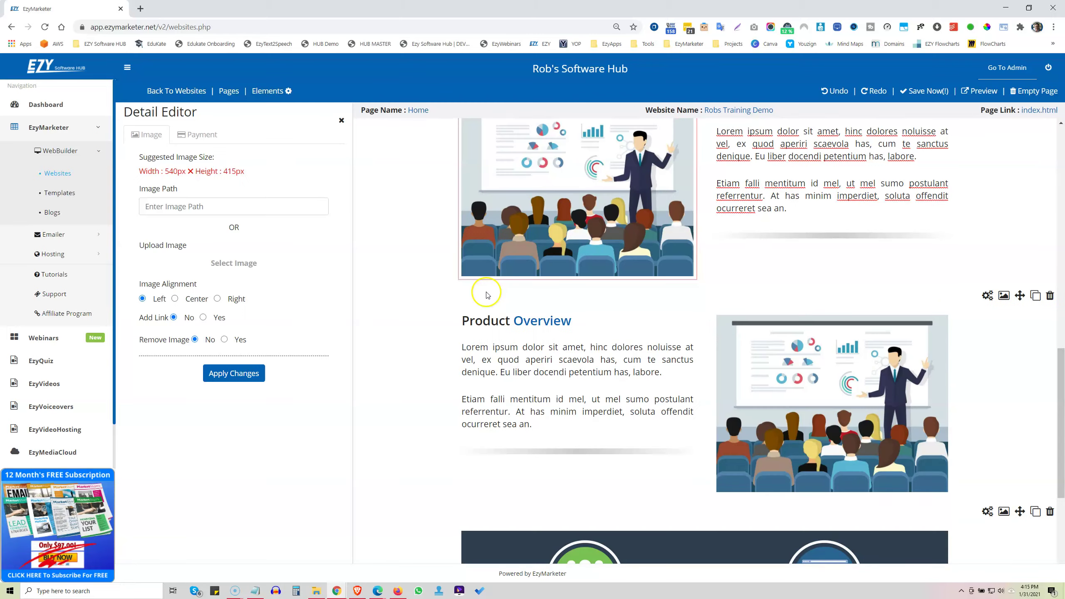
scroll(604, 238, up, 3)
scroll(603, 238, down, 3)
scroll(591, 248, down, 1)
scroll(579, 222, up, 2)
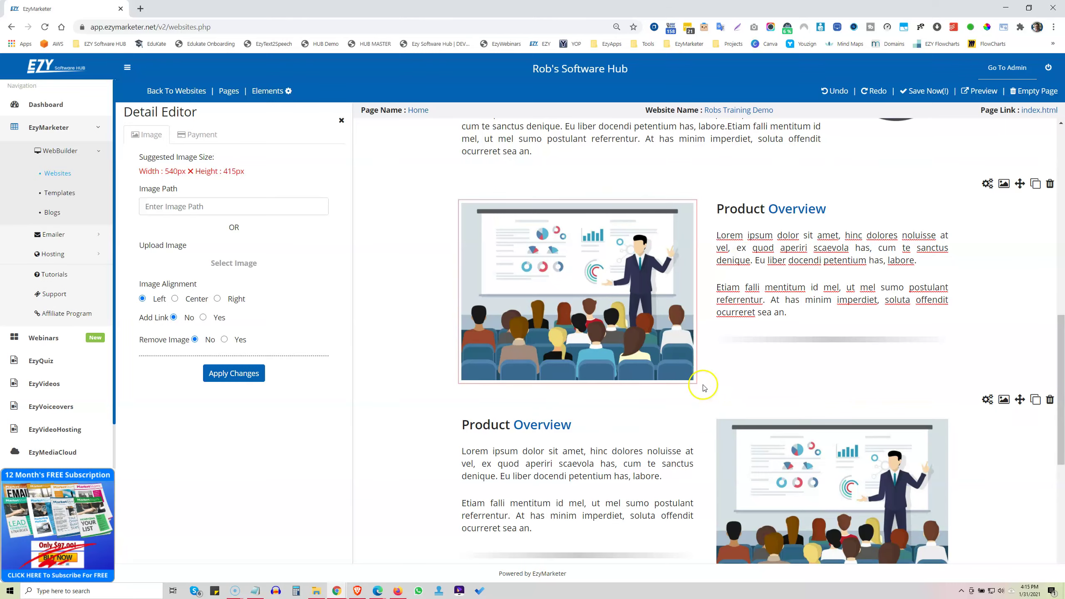
scroll(706, 377, down, 2)
scroll(794, 281, up, 2)
Return to the Elements panel and browse the Images blocks down to the Impressive Features List.
click(268, 96)
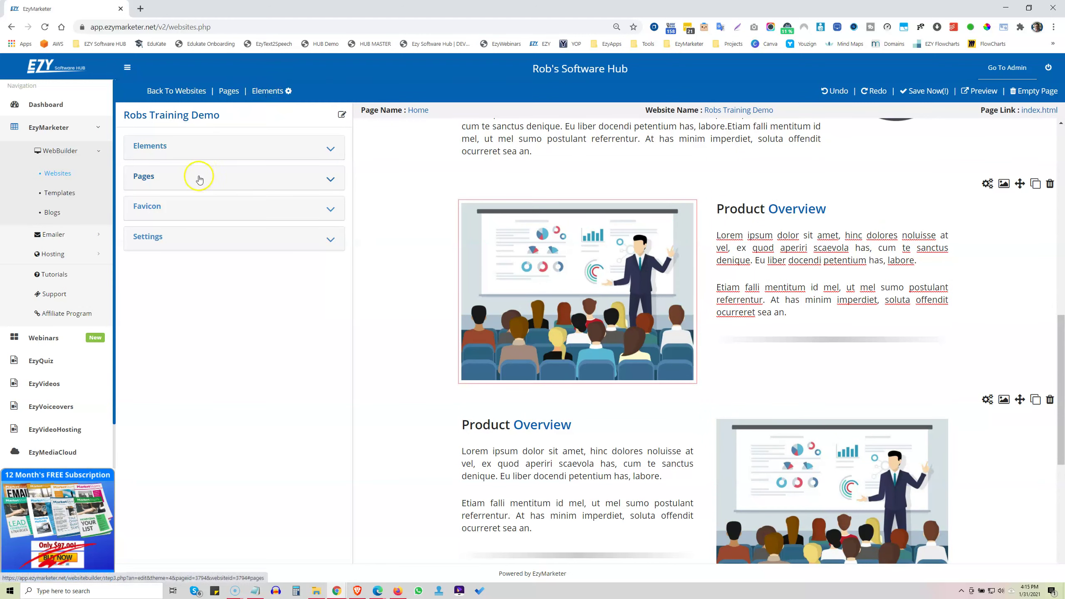
click(209, 147)
scroll(204, 277, up, 5)
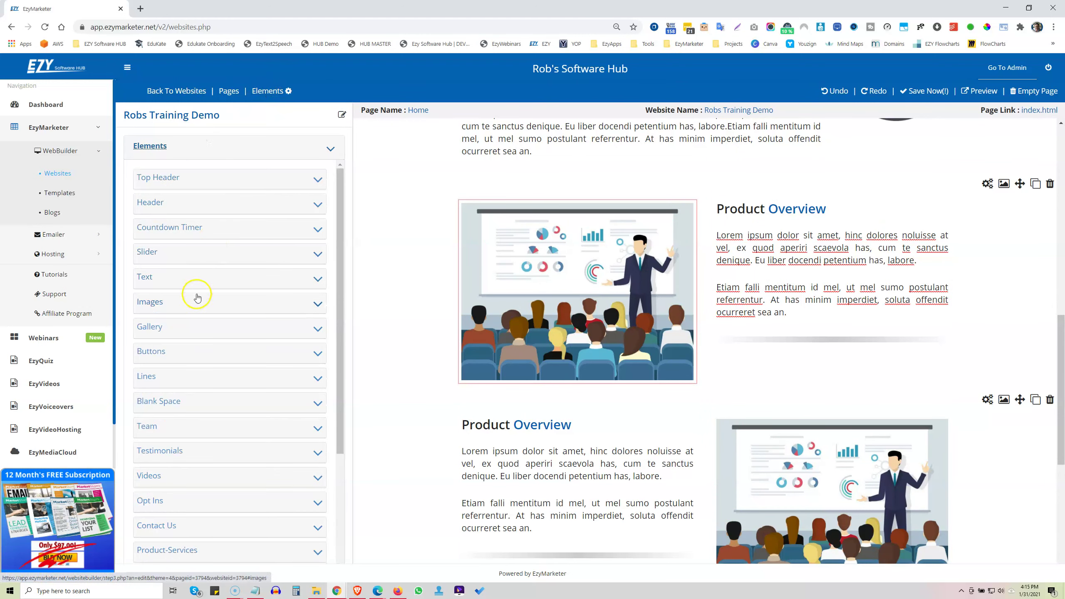
click(194, 302)
scroll(304, 388, down, 10)
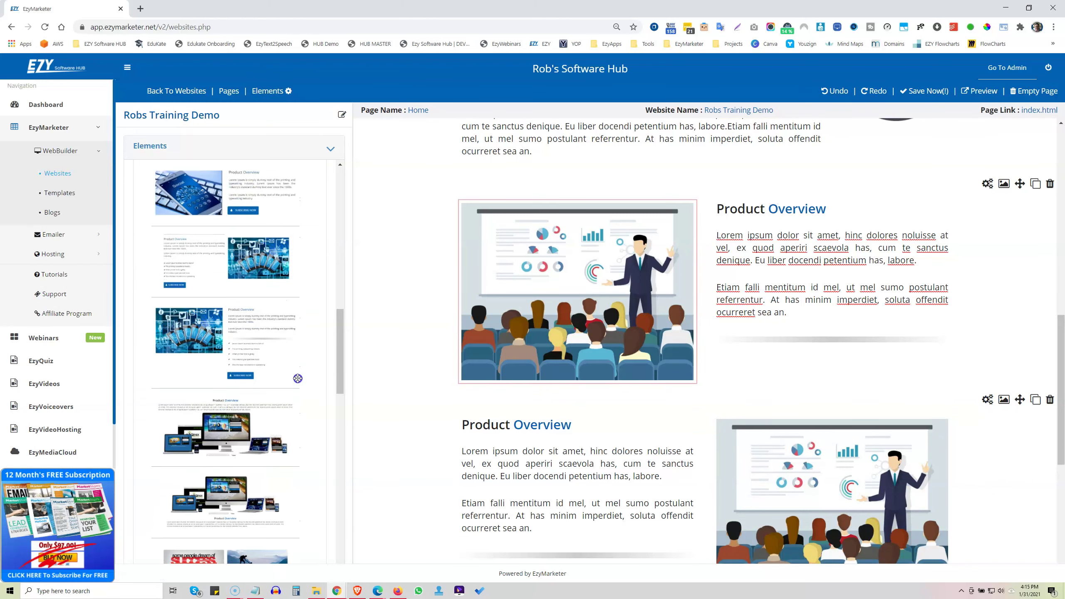
scroll(197, 306, down, 3)
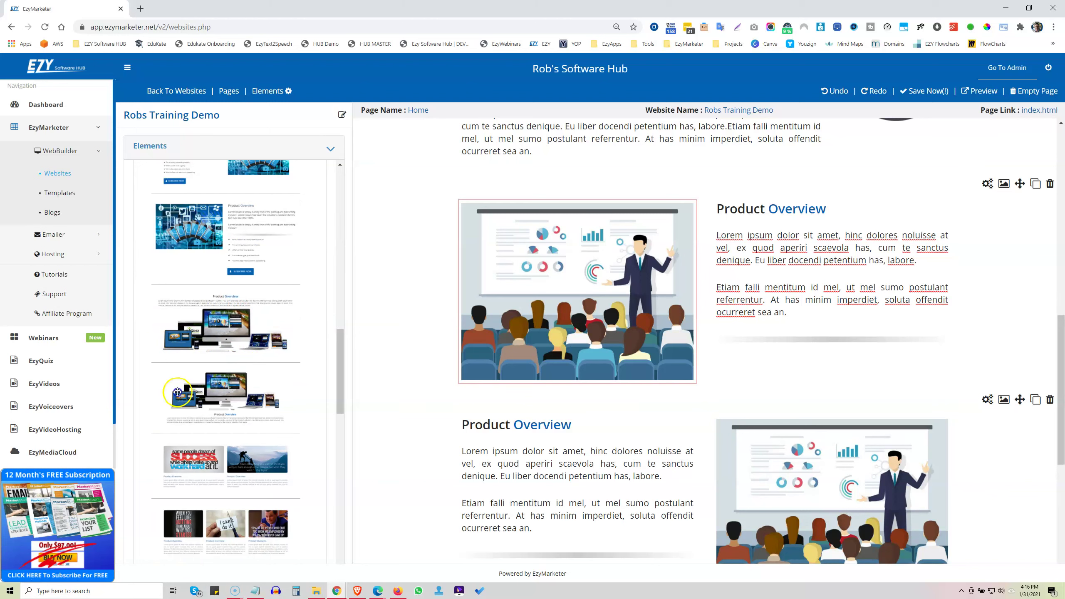
scroll(221, 381, down, 5)
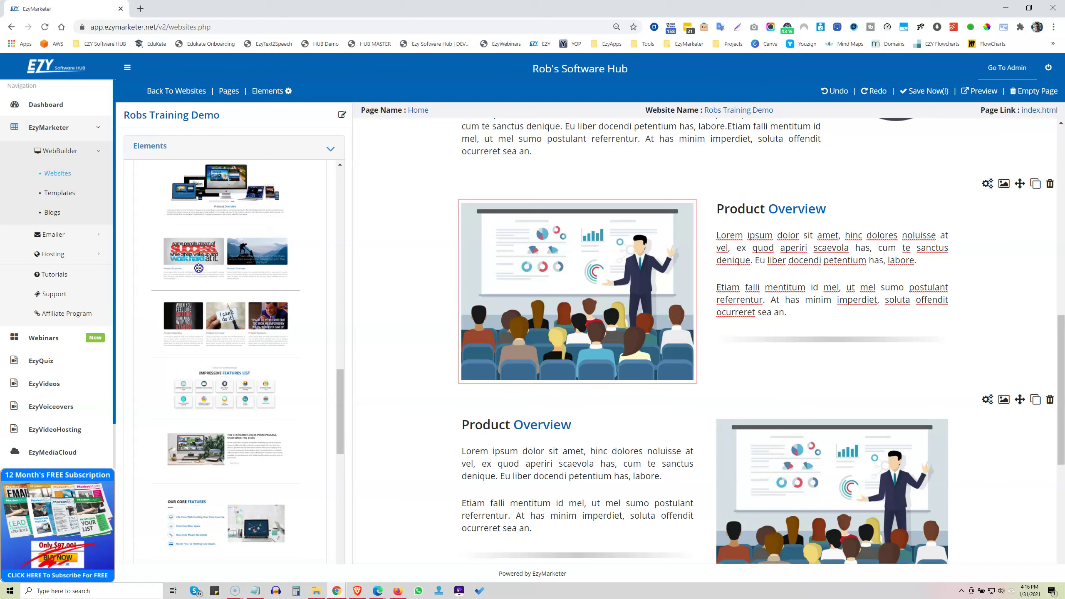
click(247, 284)
click(172, 354)
click(289, 282)
scroll(250, 273, down, 2)
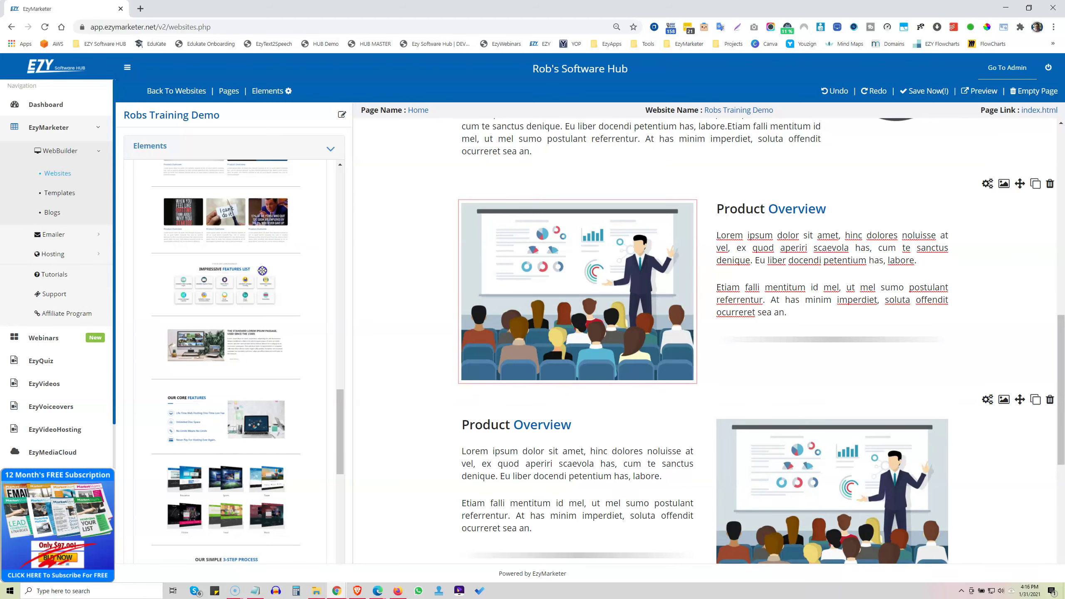
scroll(224, 232, up, 2)
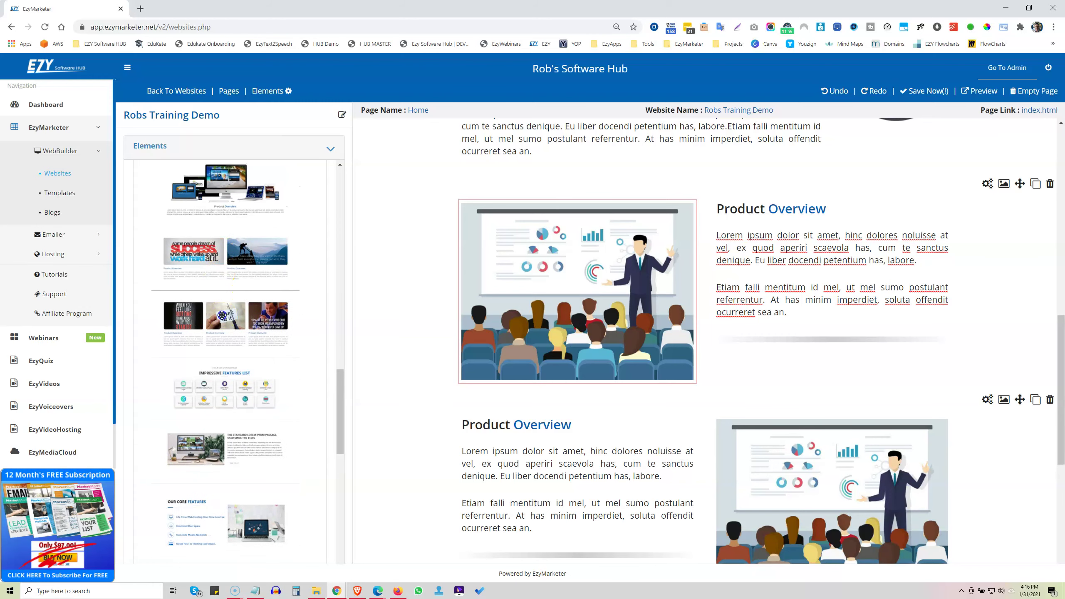
scroll(226, 314, down, 2)
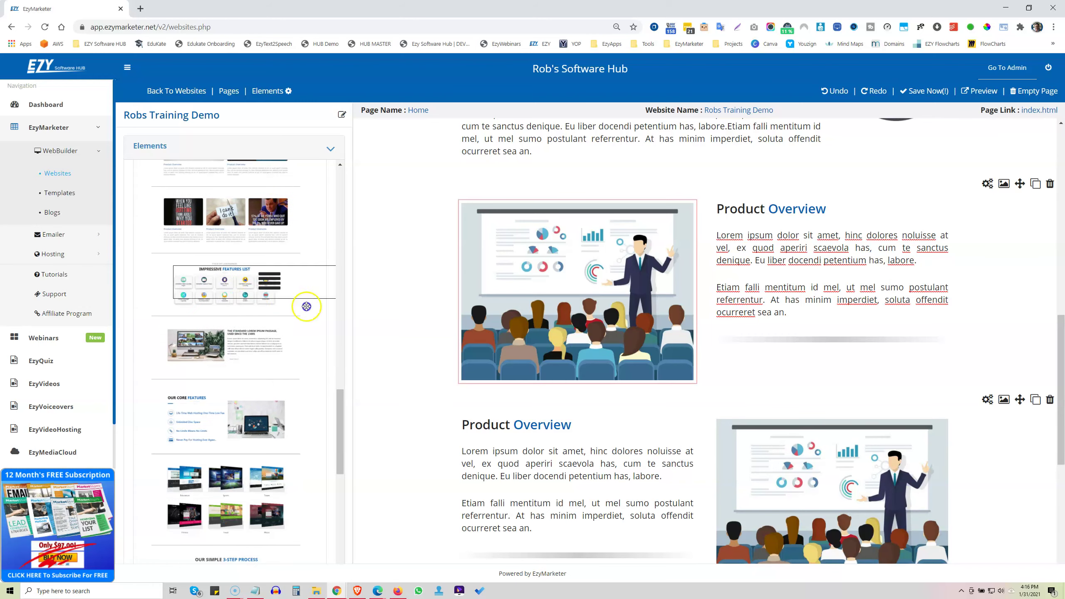
Place the Impressive Features List below Product Overview and open the Capture Pages card icon's settings.
drag(714, 352, 703, 353)
scroll(702, 352, down, 5)
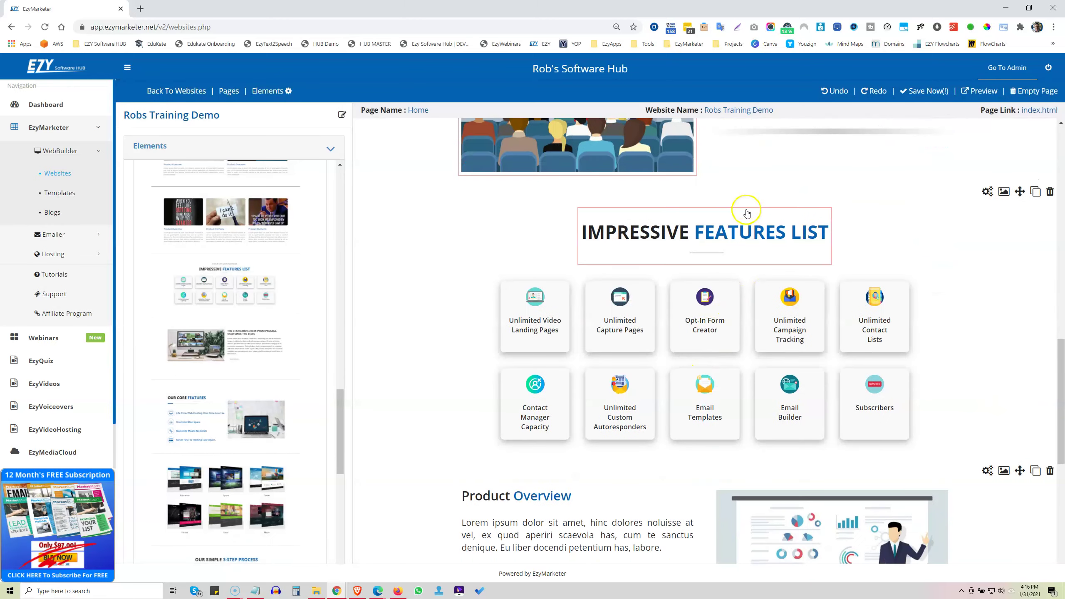
click(619, 299)
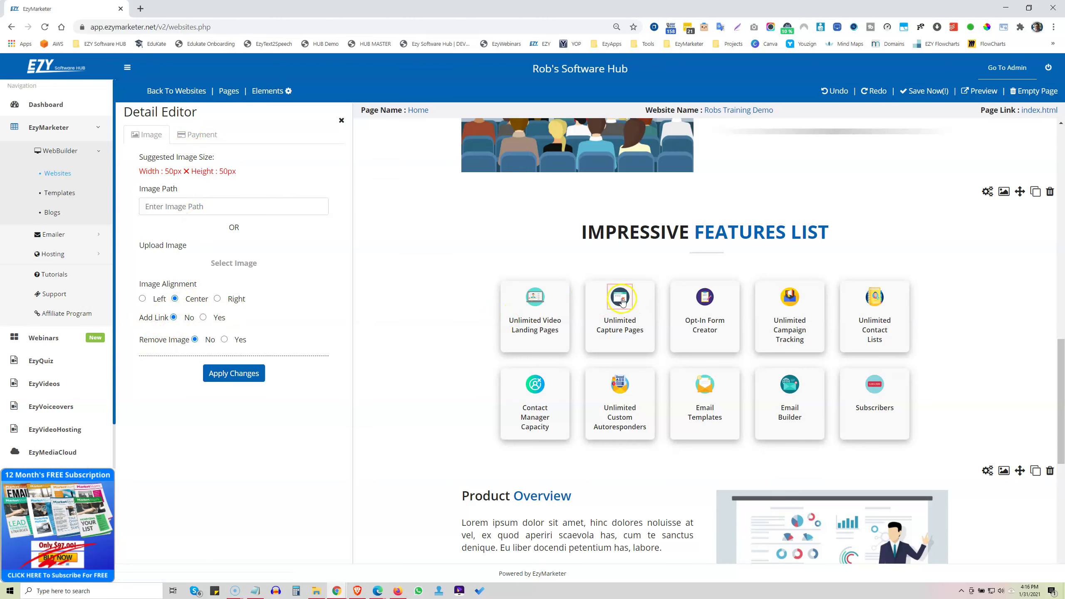
Close the icon settings and select the Unlimited Capture Pages card text for editing.
click(620, 327)
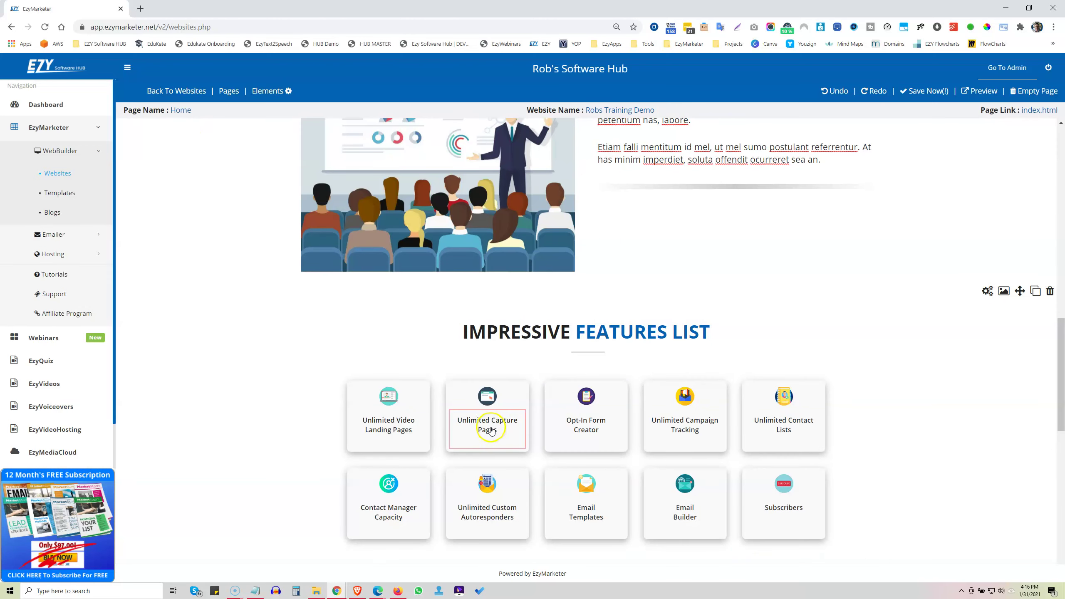
triple_click(478, 422)
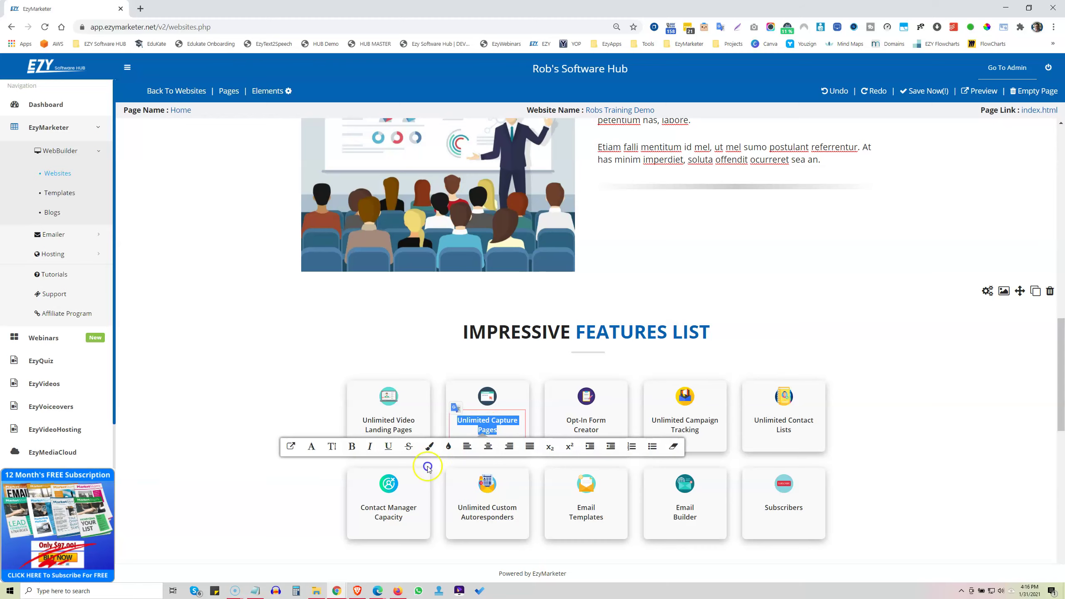
drag(494, 415, 498, 421)
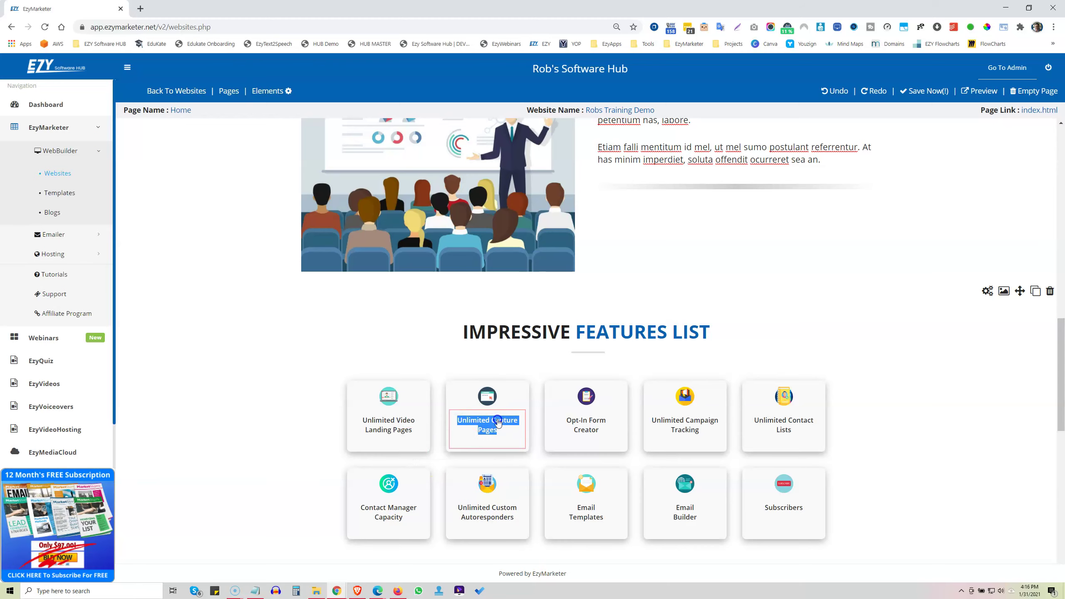
click(261, 92)
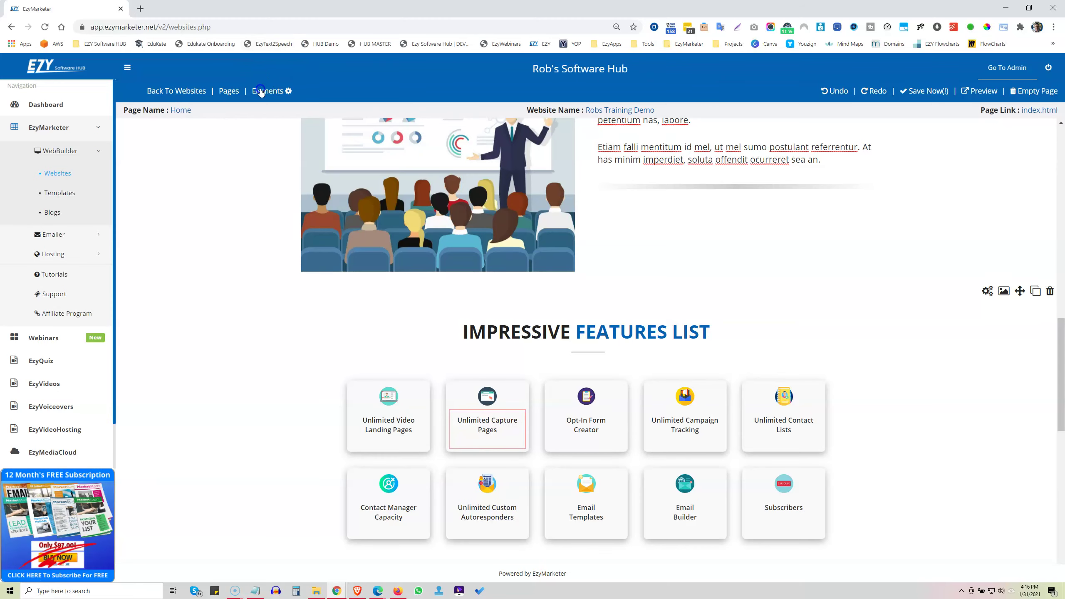
Add the row of two motivational quote images and an EzyMarketer video below the features list.
click(219, 148)
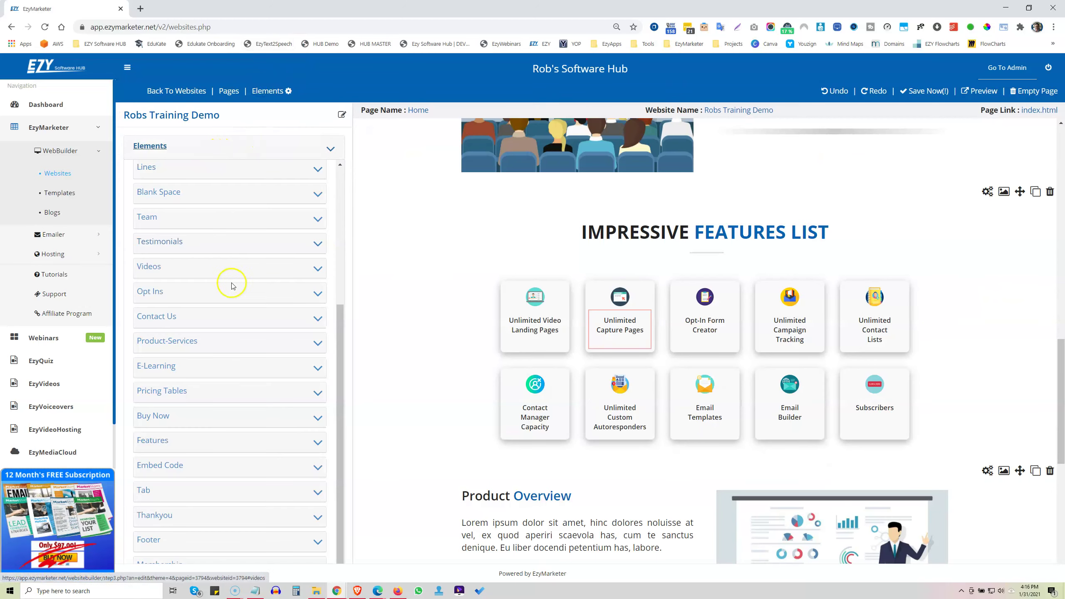
scroll(203, 281, up, 5)
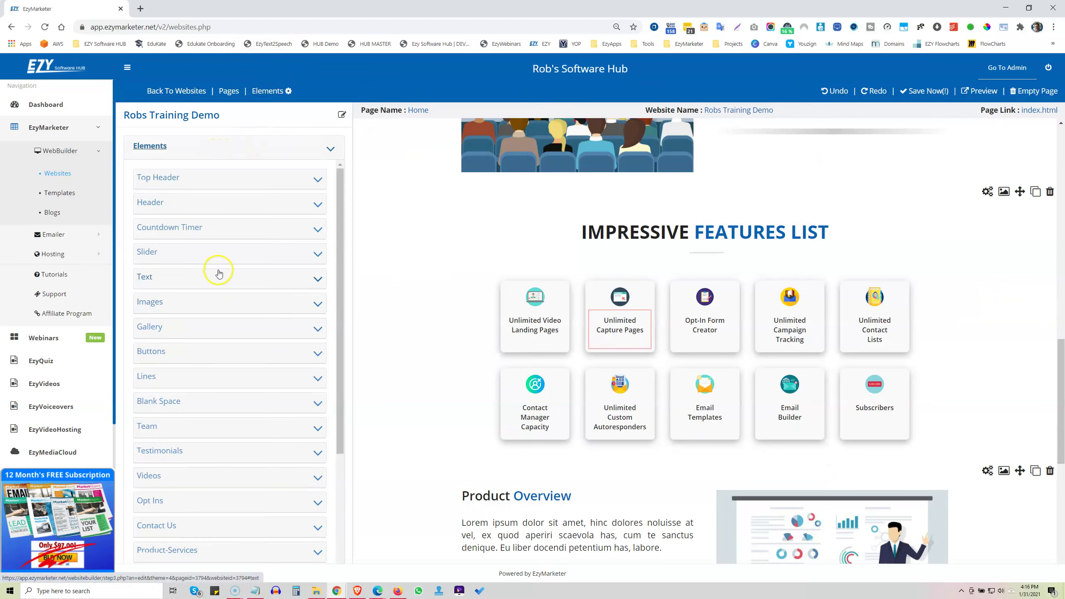
click(202, 302)
scroll(245, 362, down, 10)
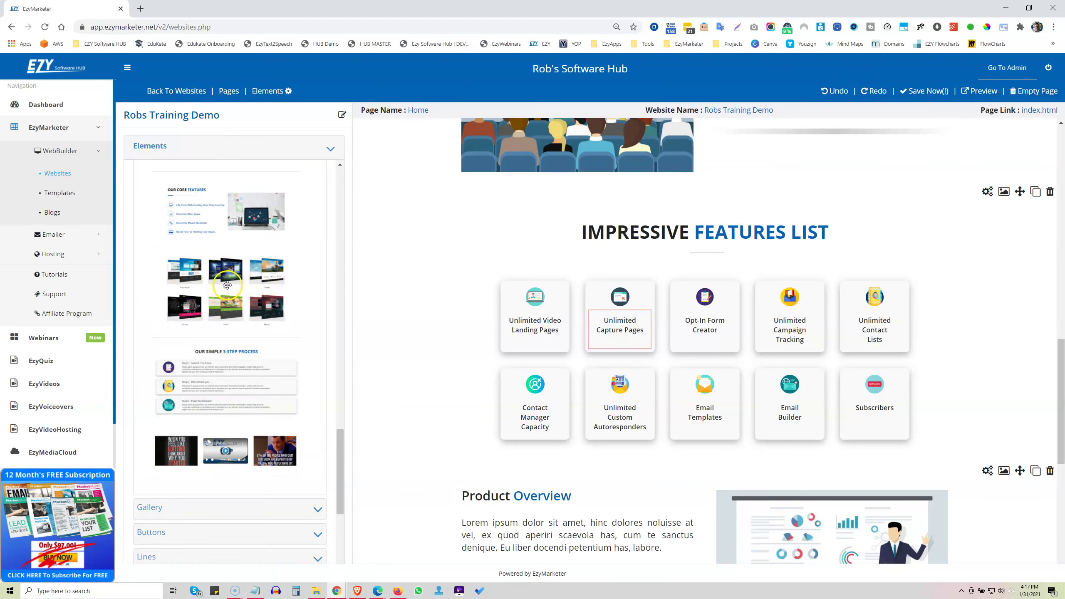
scroll(227, 286, down, 2)
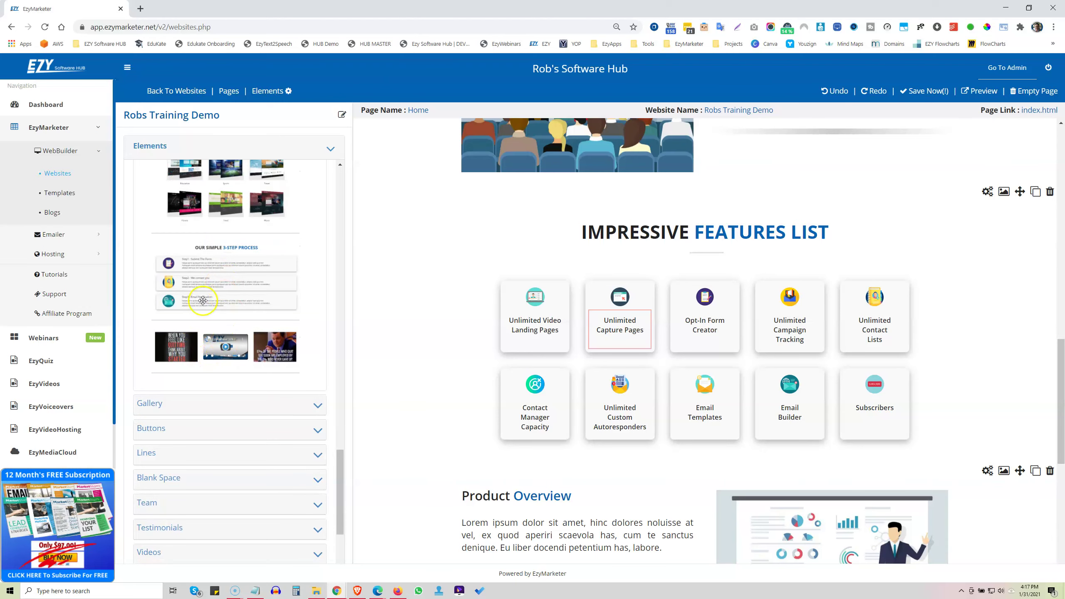
drag(217, 346, 658, 396)
scroll(644, 367, down, 7)
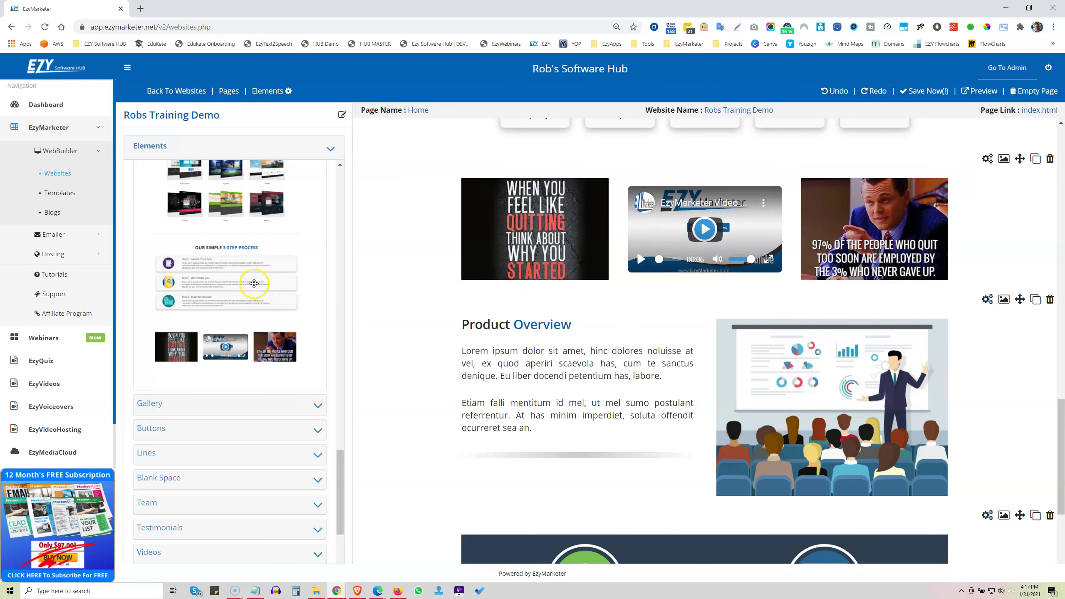
Add the three-step process section below the image and video row.
drag(203, 269, 686, 288)
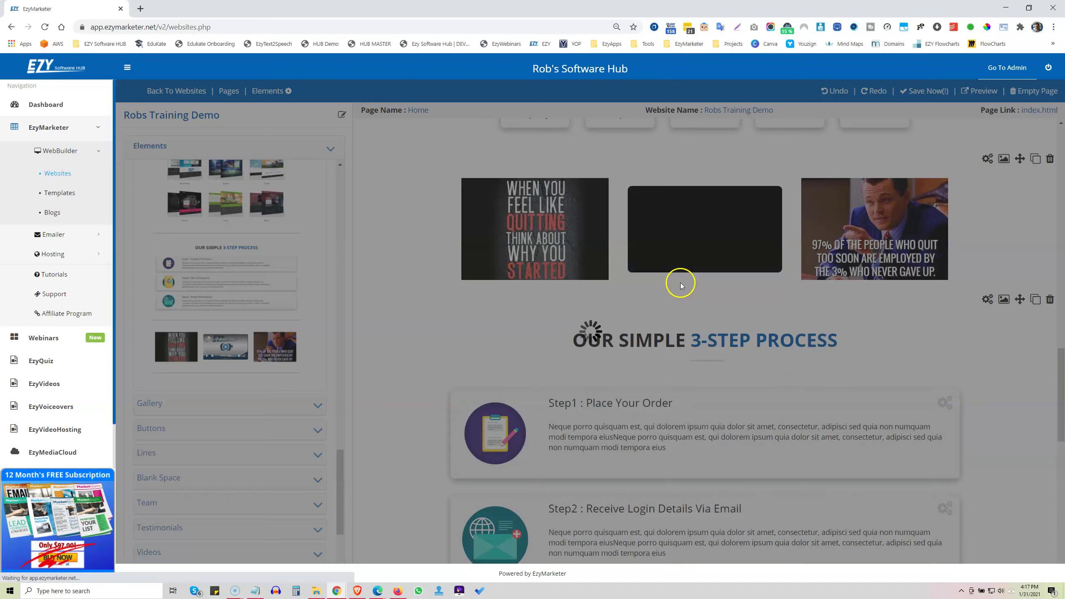
scroll(675, 328, down, 2)
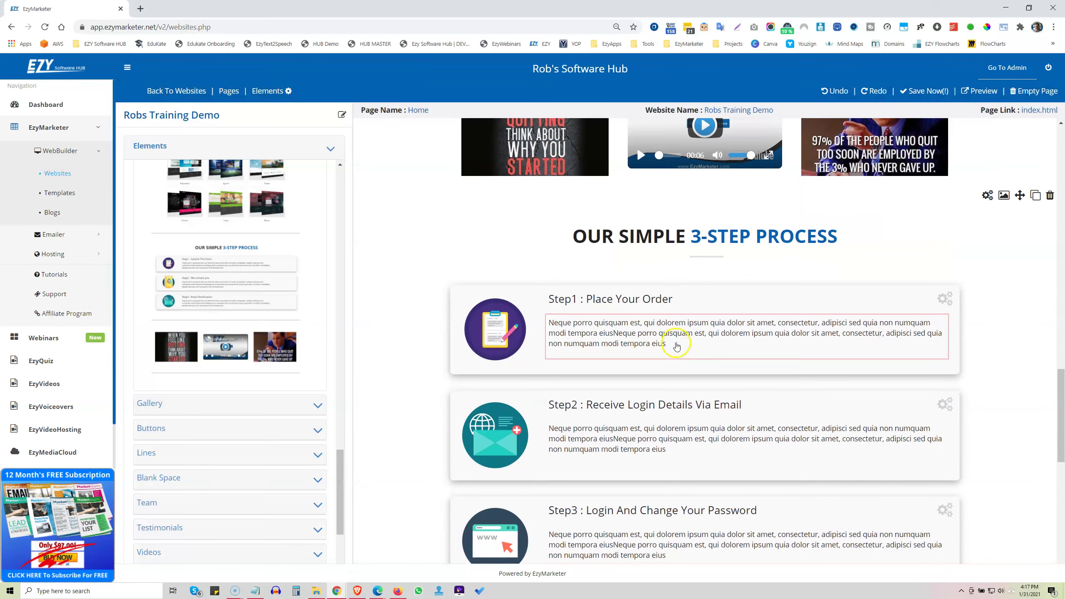
scroll(698, 331, down, 4)
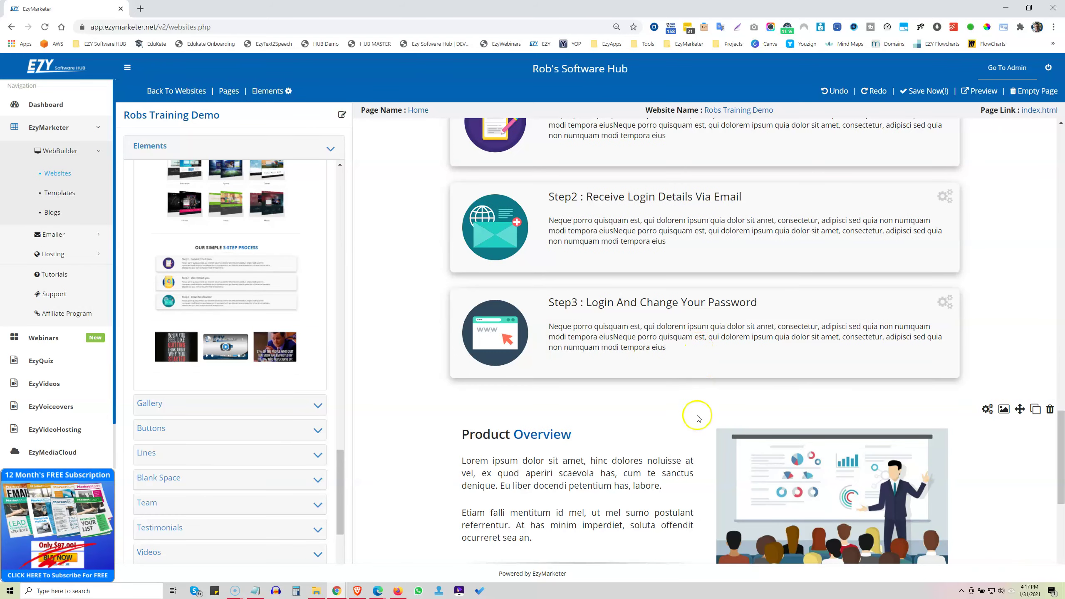
scroll(682, 351, up, 3)
scroll(681, 351, up, 3)
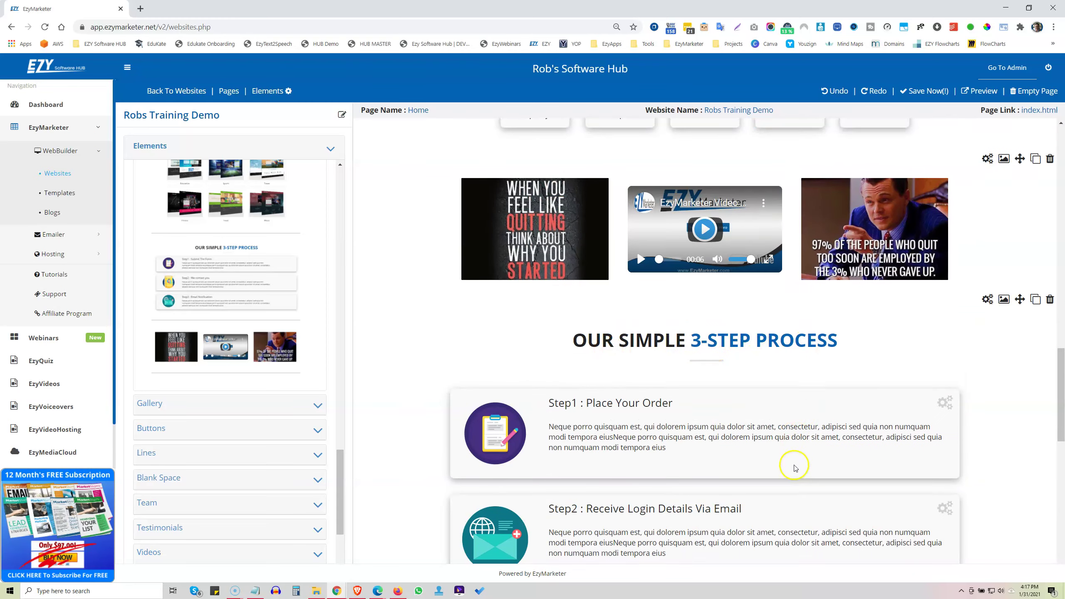
scroll(794, 466, down, 2)
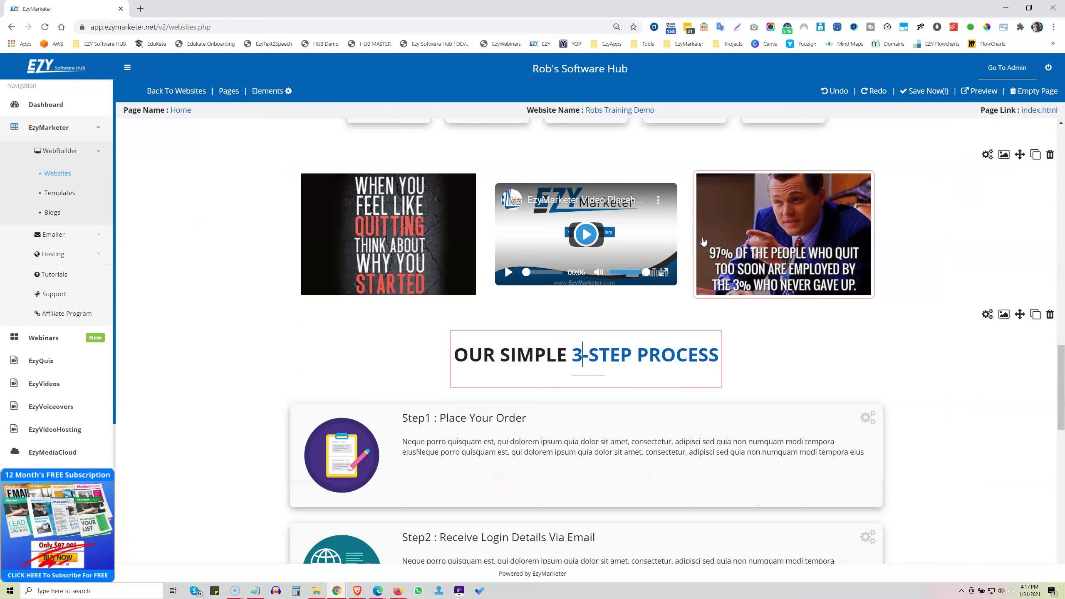
Change the process heading to 'OUR SIMPLE 10-STEP PROCESS'.
key(BackSpace)
text(10)
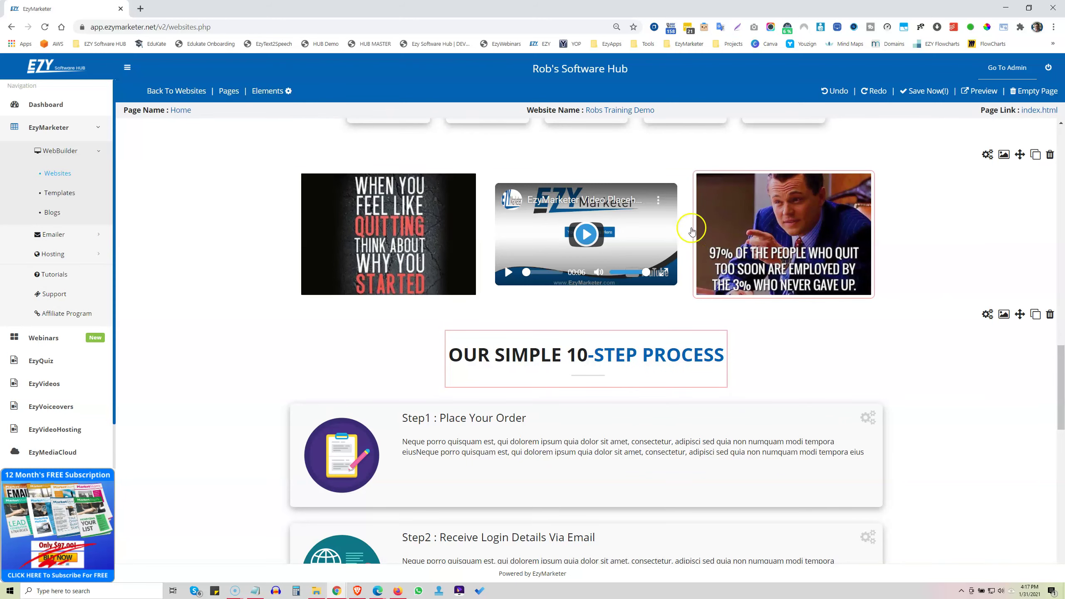
scroll(723, 396, down, 3)
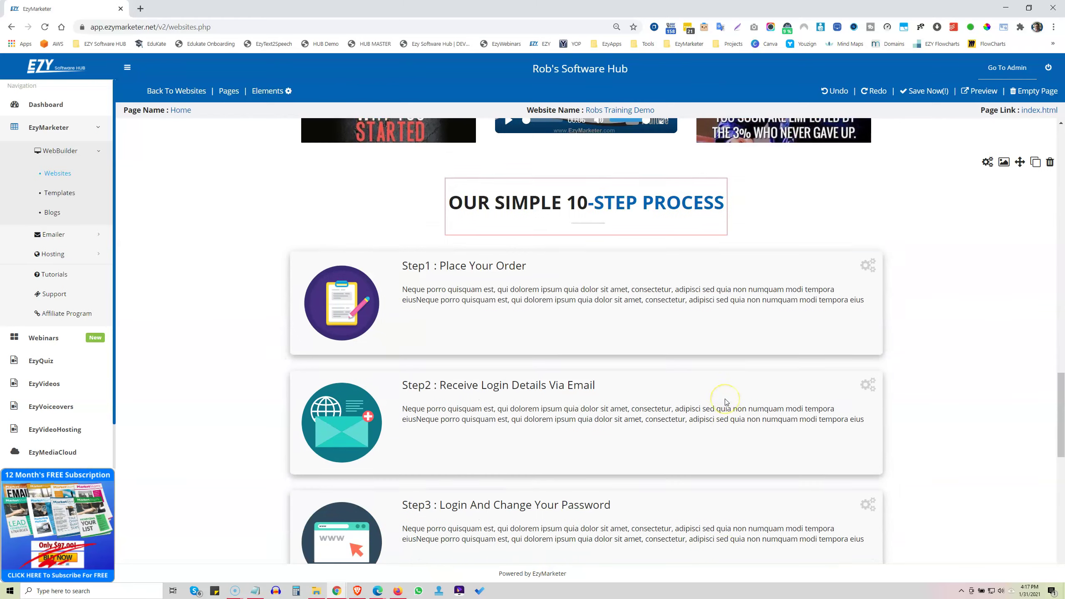
scroll(725, 401, down, 3)
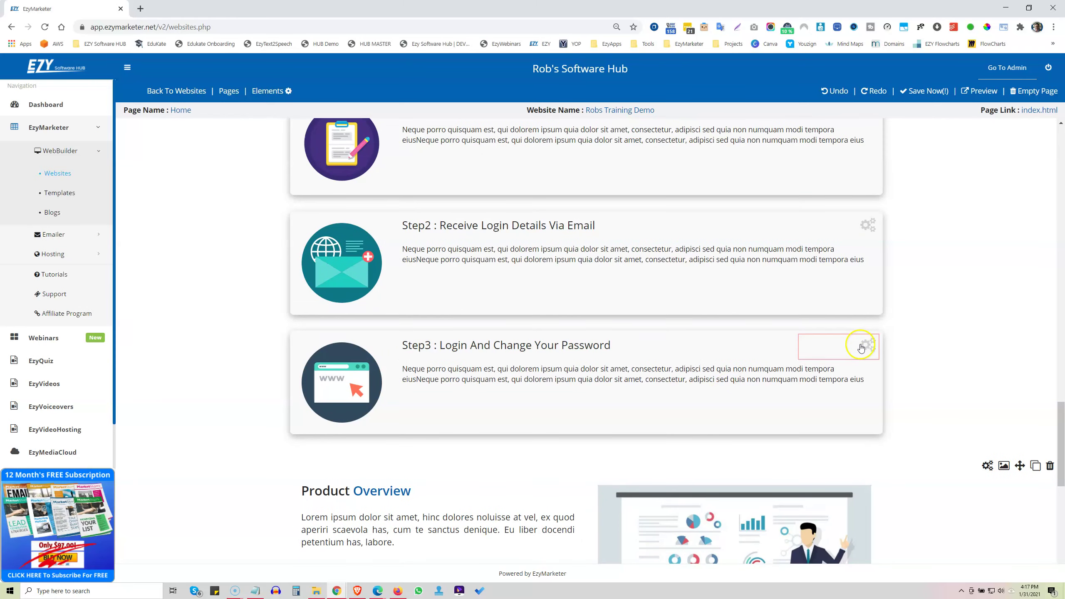
scroll(660, 191, down, 2)
scroll(654, 202, up, 4)
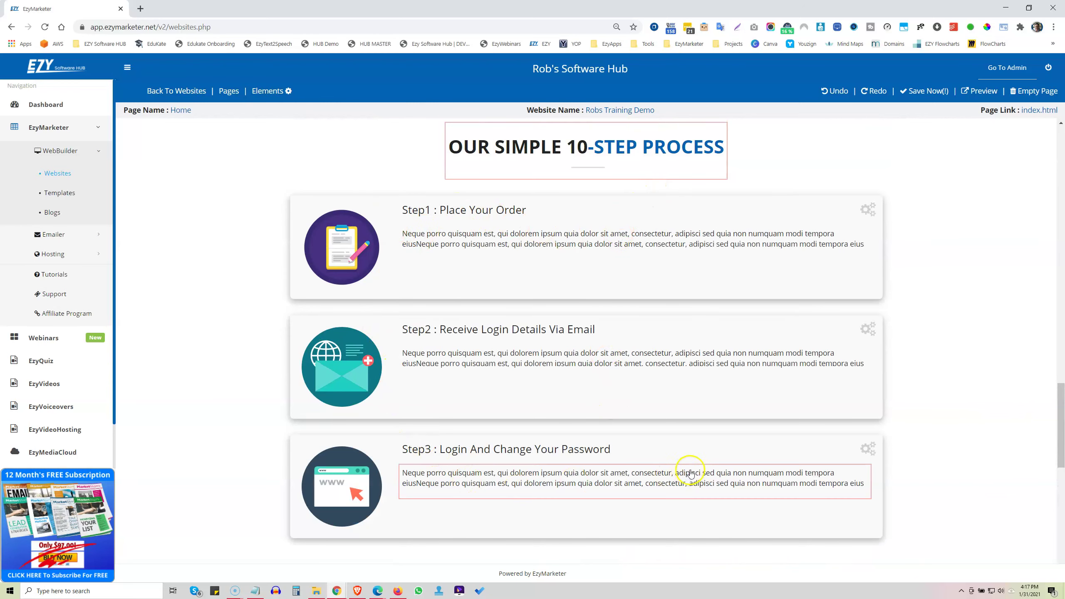
scroll(691, 461, down, 2)
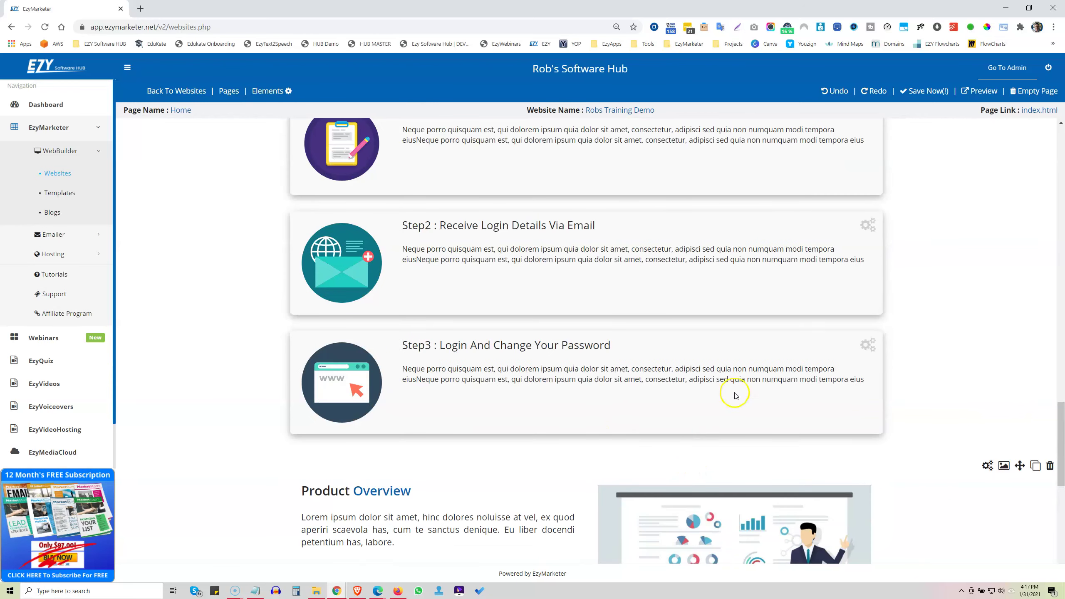
Duplicate the Step3 : Login And Change Your Password block several times with Add Step set to Yes.
click(867, 344)
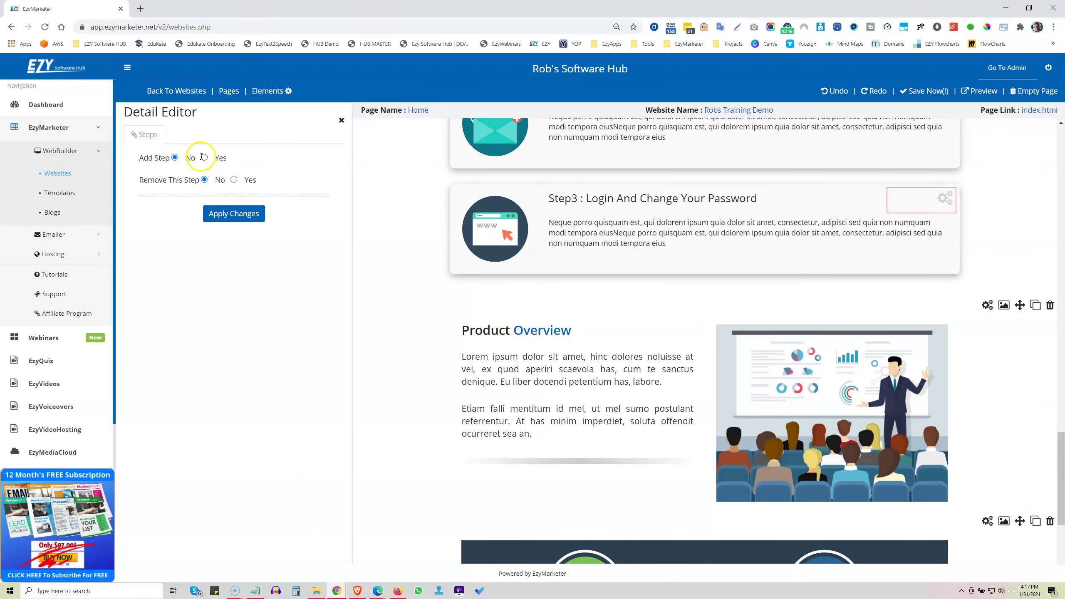
click(204, 158)
click(236, 214)
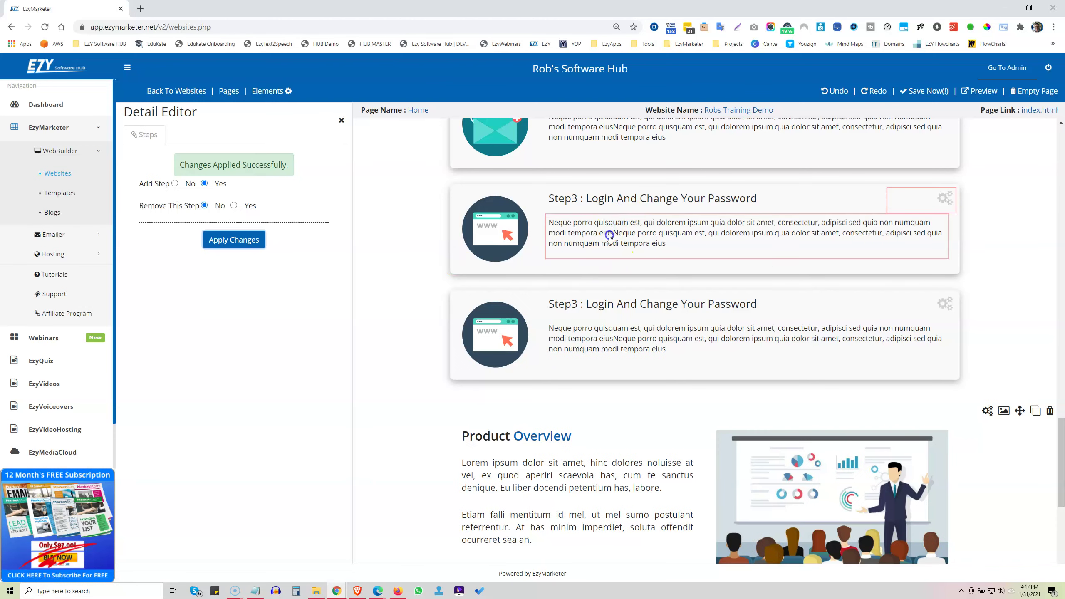
click(261, 220)
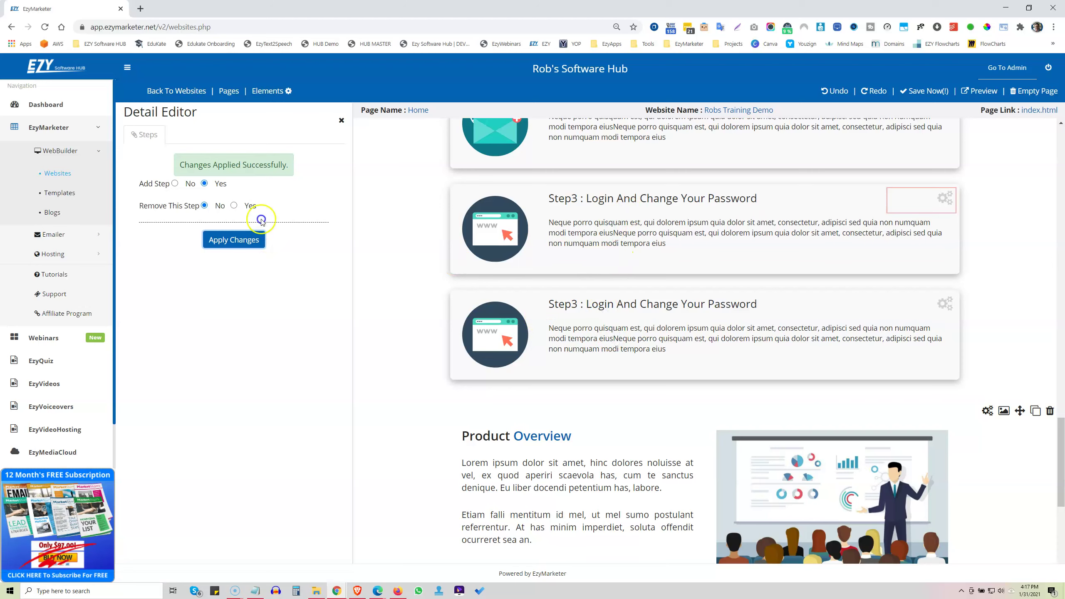
click(228, 241)
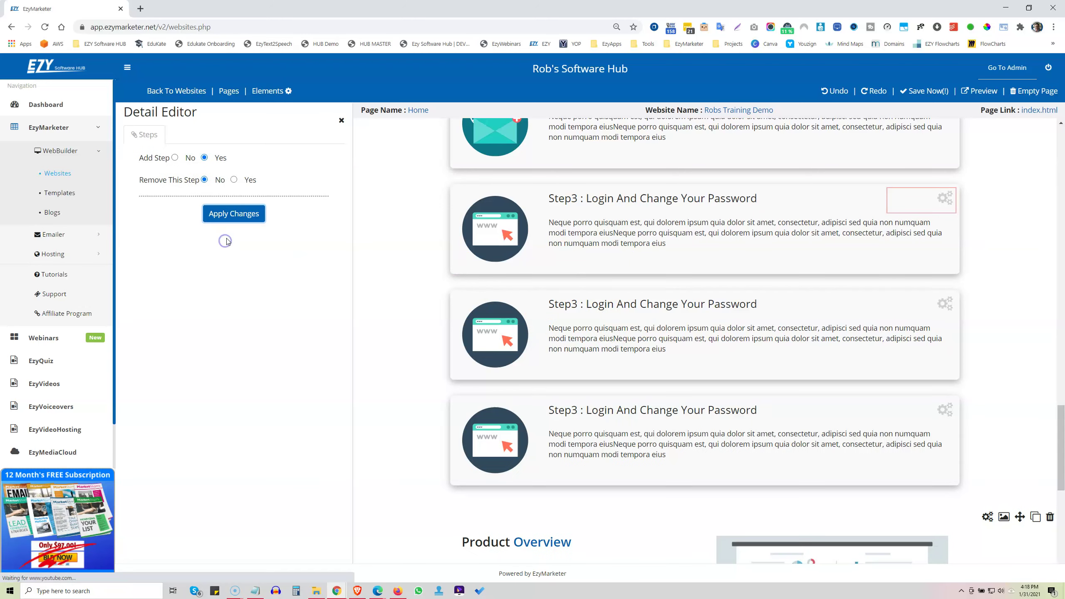
click(235, 214)
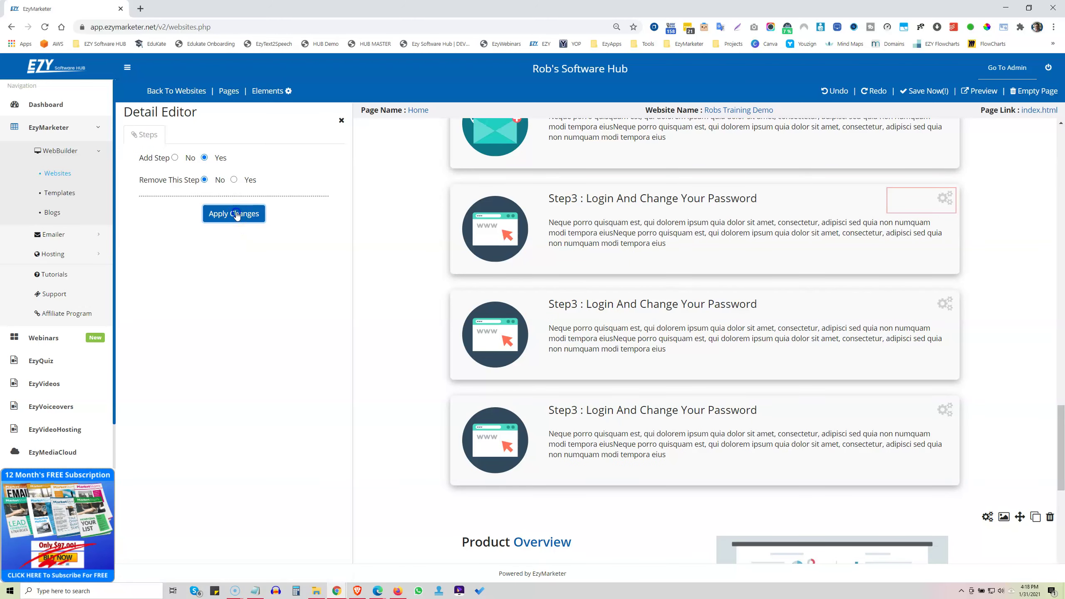
Delete the surplus last Step3 block using Remove This Step, leaving three Step3 blocks.
scroll(695, 352, up, 7)
click(669, 344)
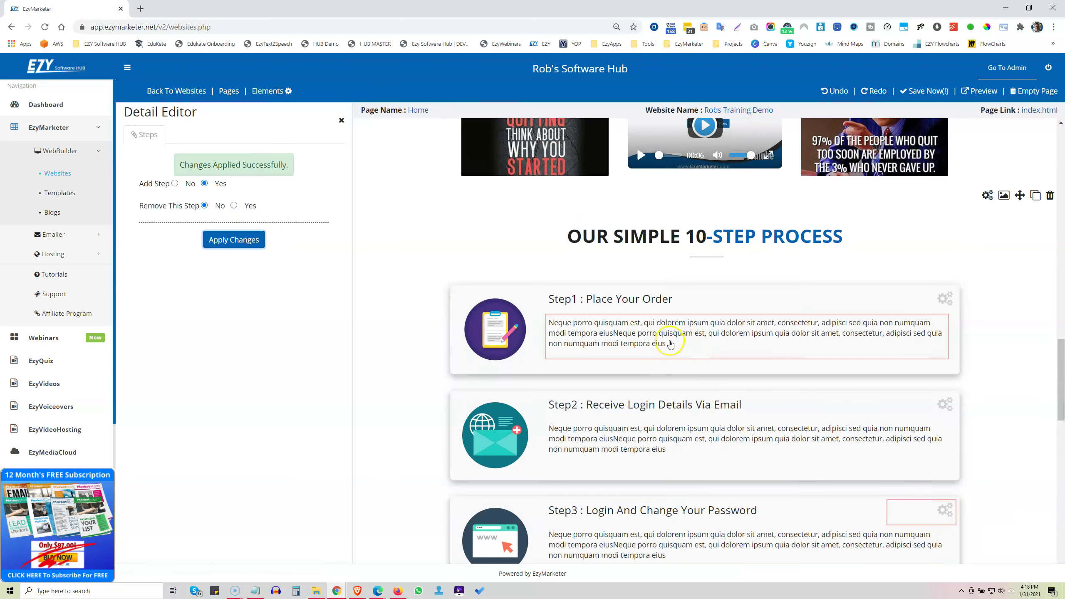
scroll(610, 385, down, 5)
click(598, 412)
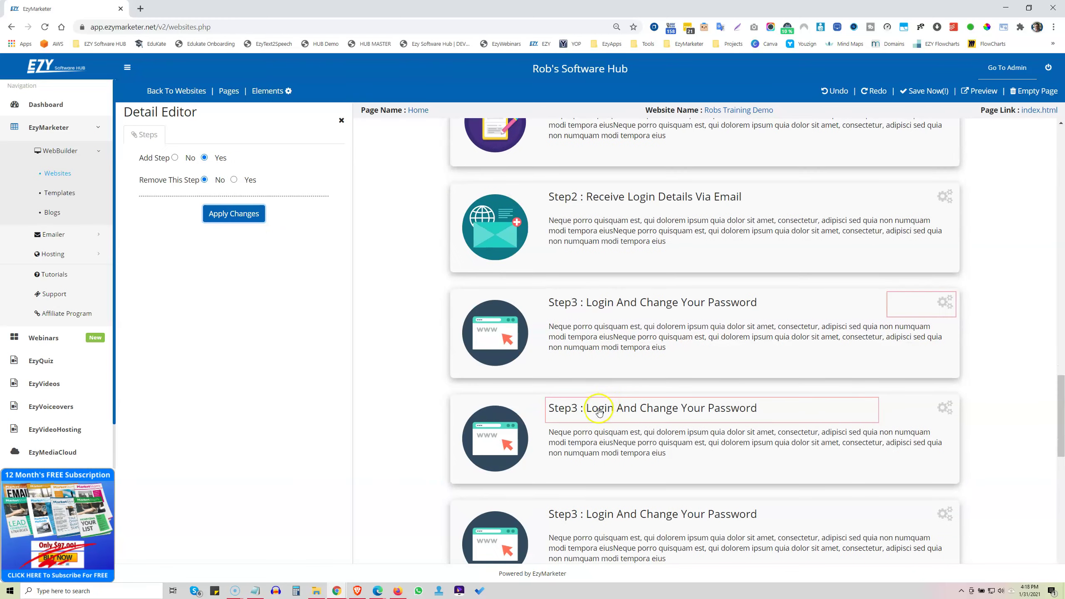
scroll(613, 437, down, 3)
click(605, 440)
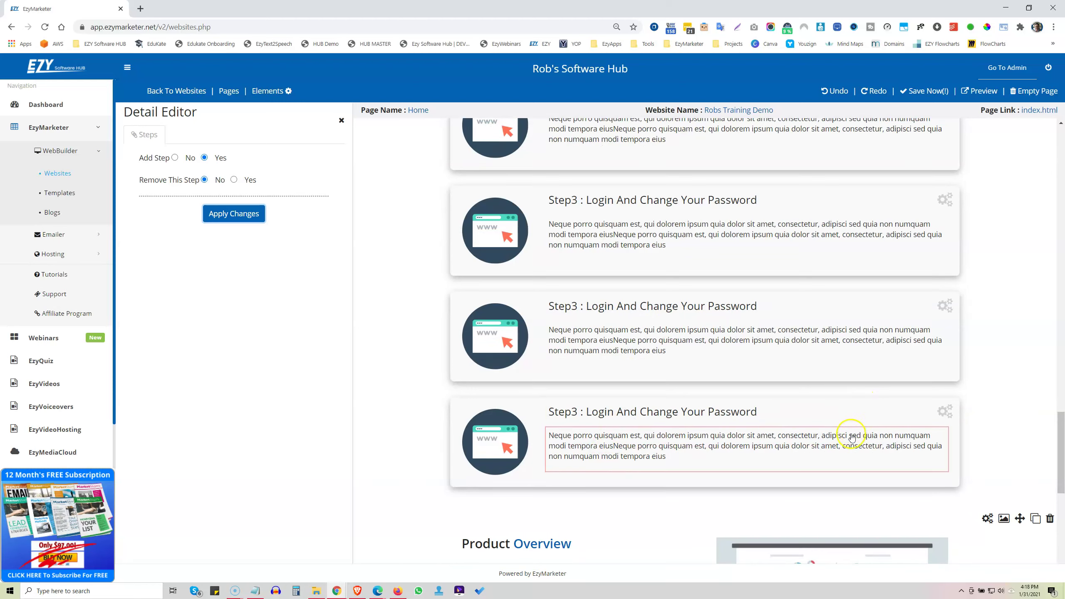
click(946, 412)
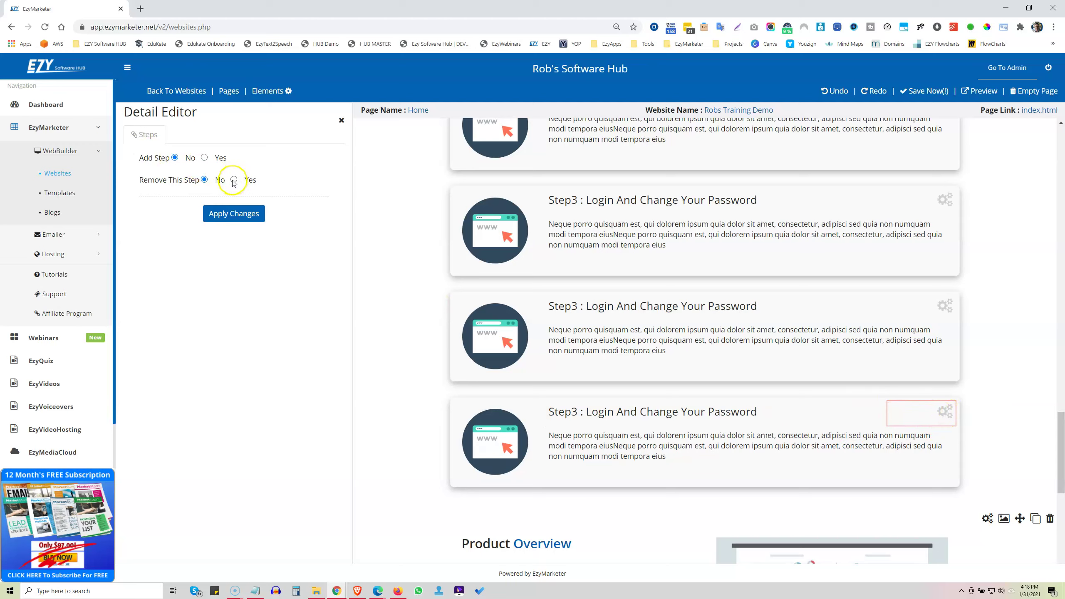
click(233, 214)
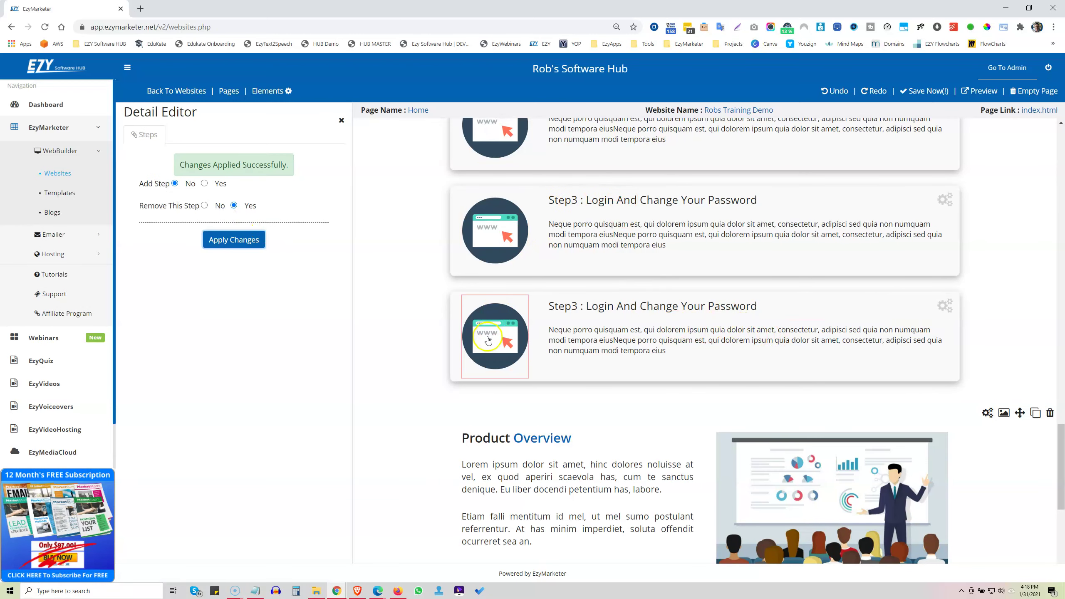
Open the image settings for the last Step3 card's icon and scroll up to the process heading.
click(490, 335)
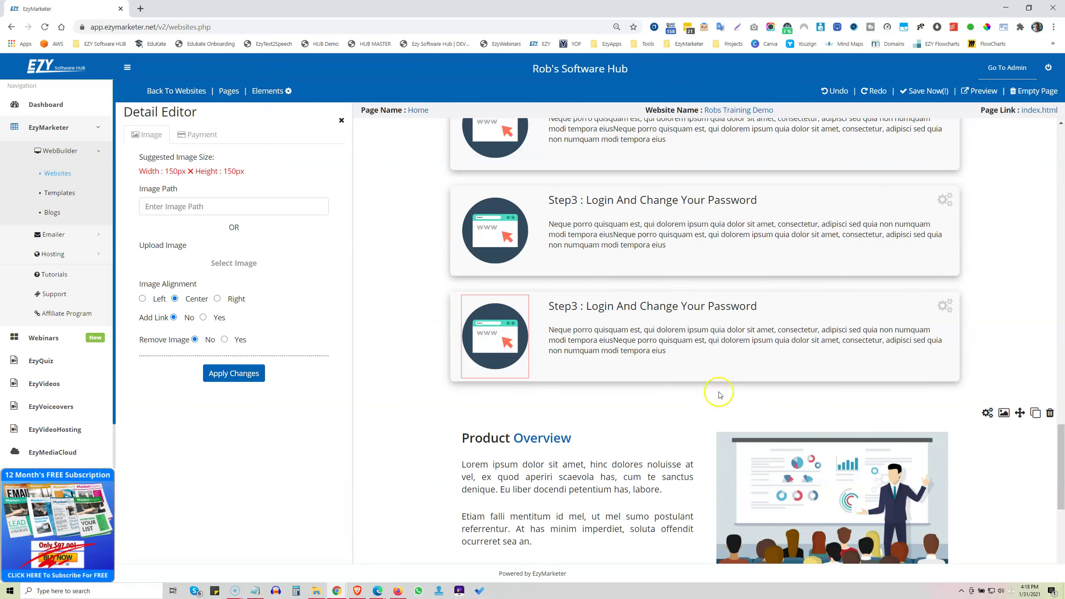
scroll(718, 394, up, 10)
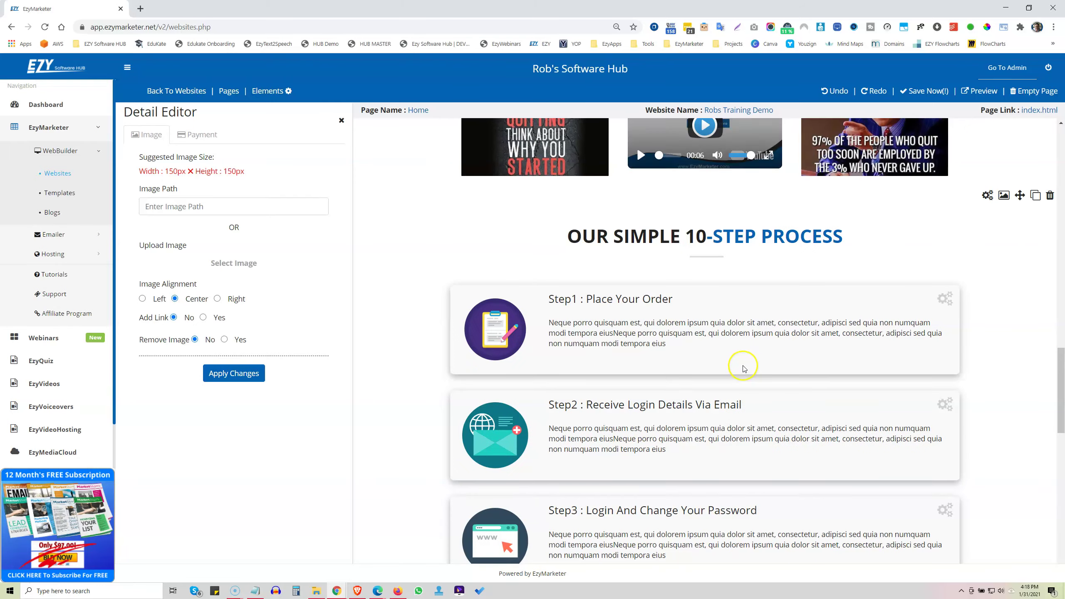
scroll(744, 368, up, 2)
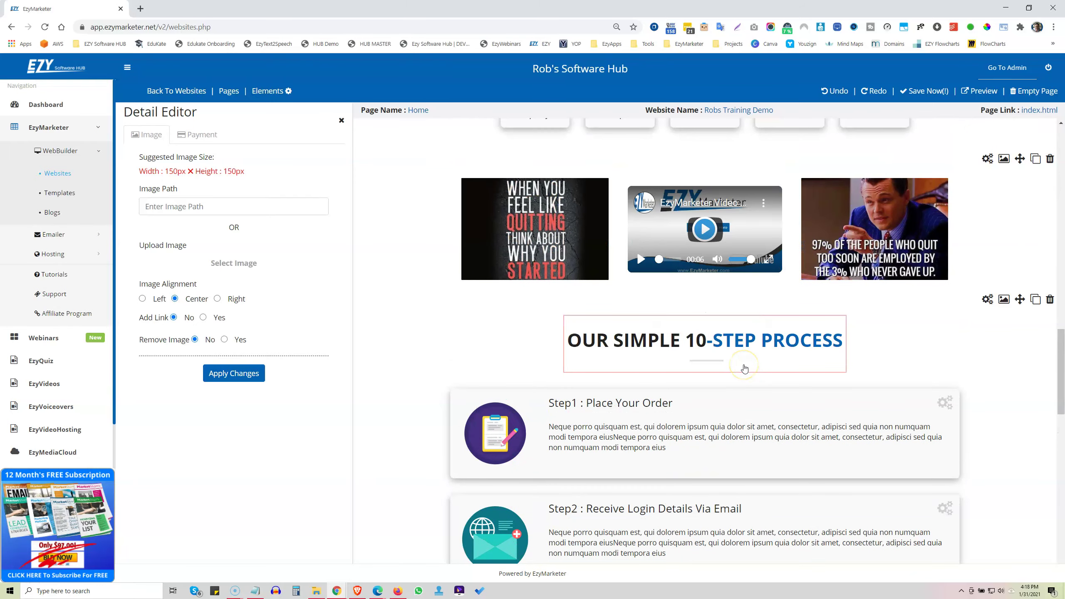